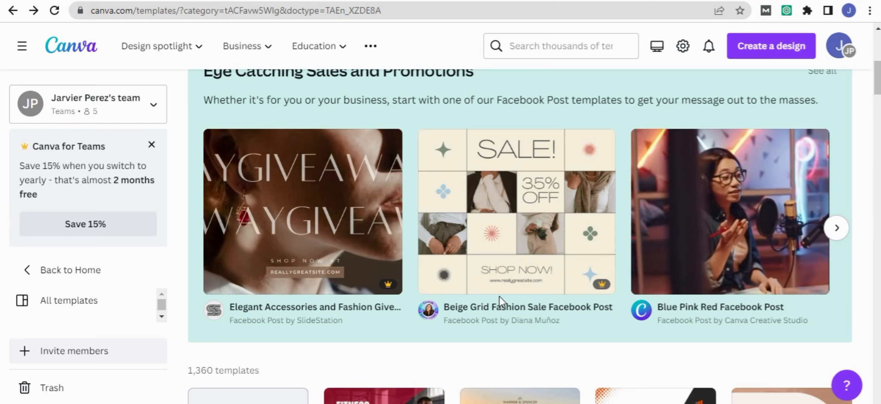
- Create a new blank Facebook Post (Landscape) design
scroll(504, 224, up, 8)
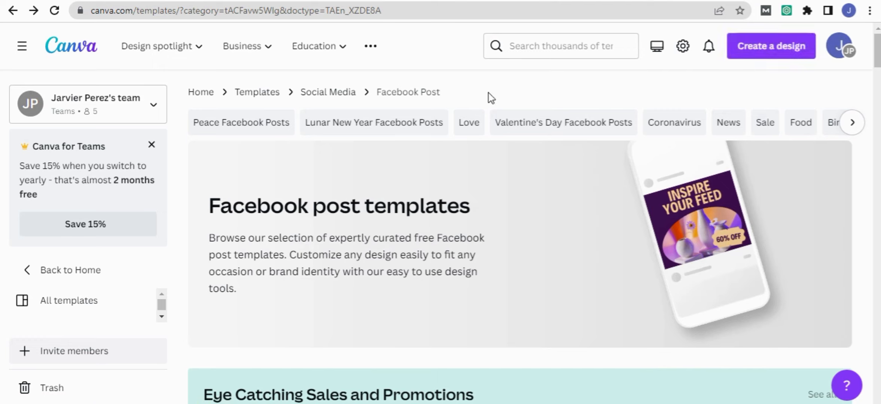
click(766, 52)
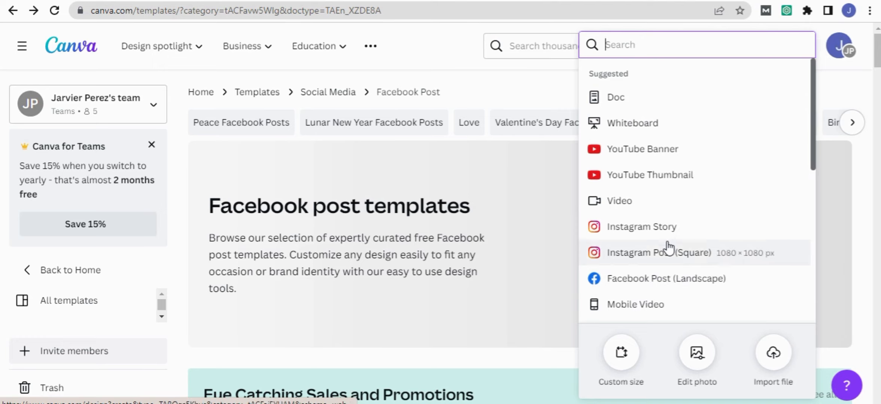
scroll(703, 258, down, 5)
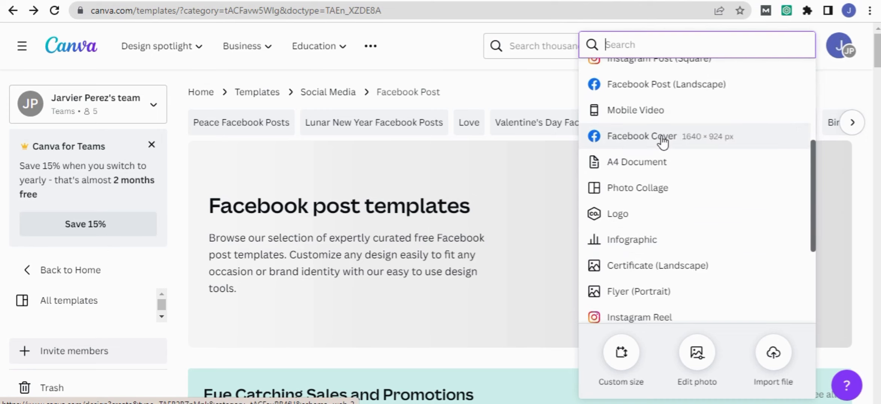
scroll(676, 219, down, 3)
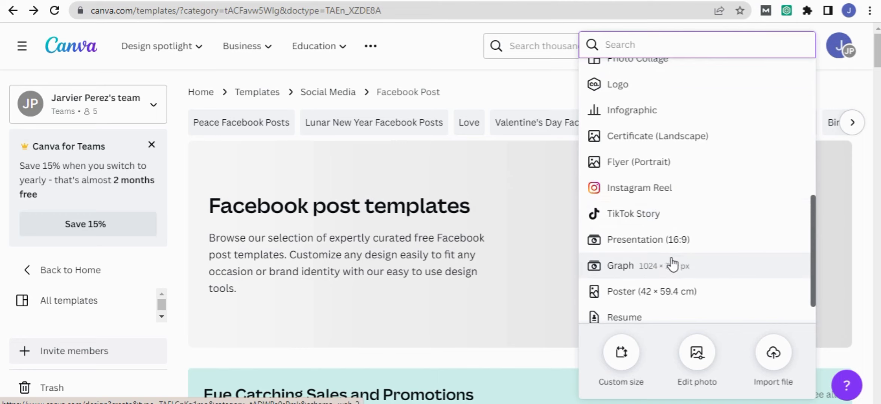
scroll(691, 250, up, 5)
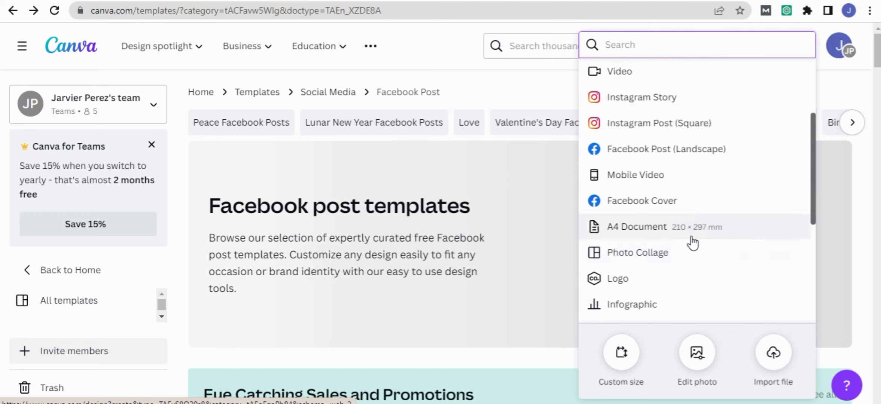
click(662, 152)
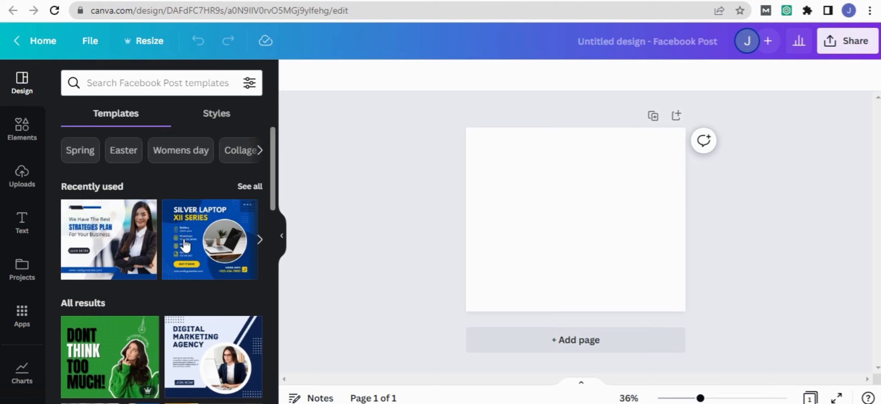
- Try out the "Digital Marketing Agency", "Dont Think Too Much!" and "Medical Consultation" templates on the page
click(204, 349)
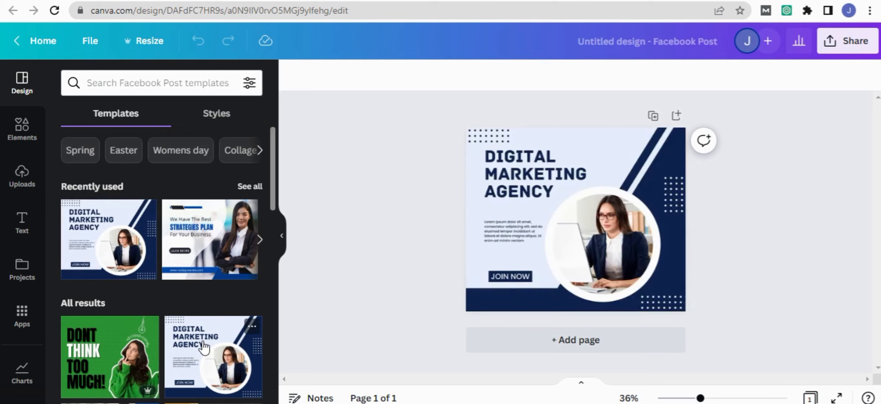
click(547, 225)
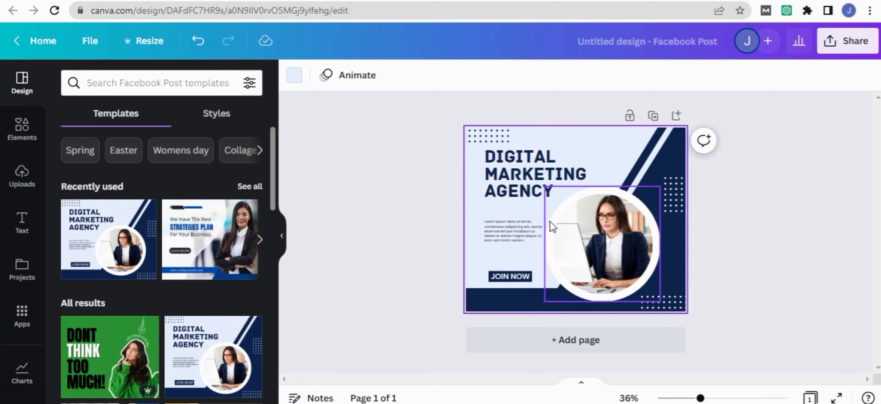
click(119, 369)
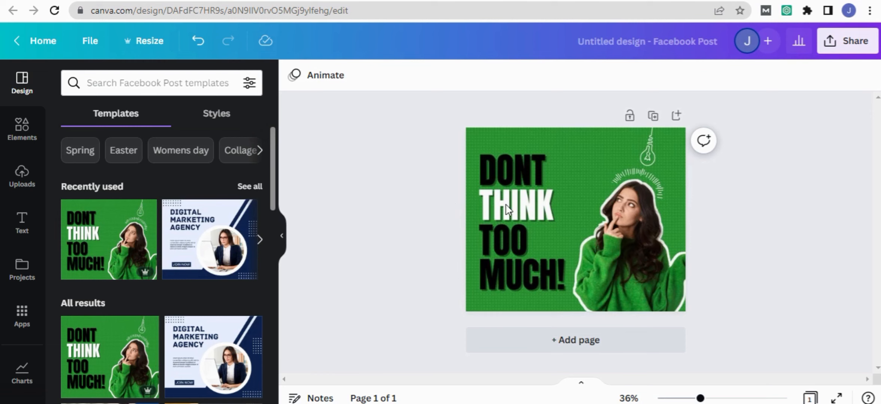
scroll(215, 255, down, 5)
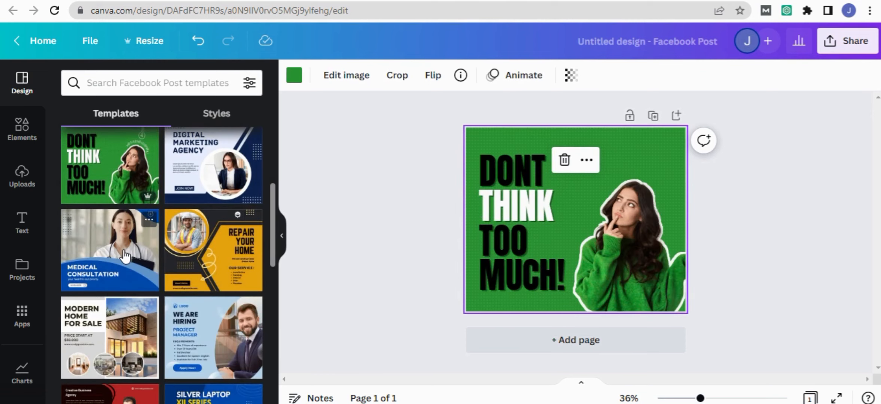
click(124, 256)
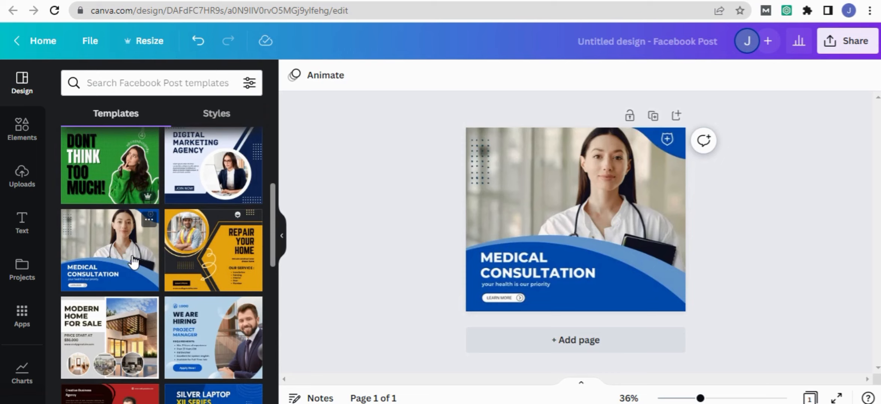
- Apply the "Digital Marketing Agency" template to the page
click(209, 170)
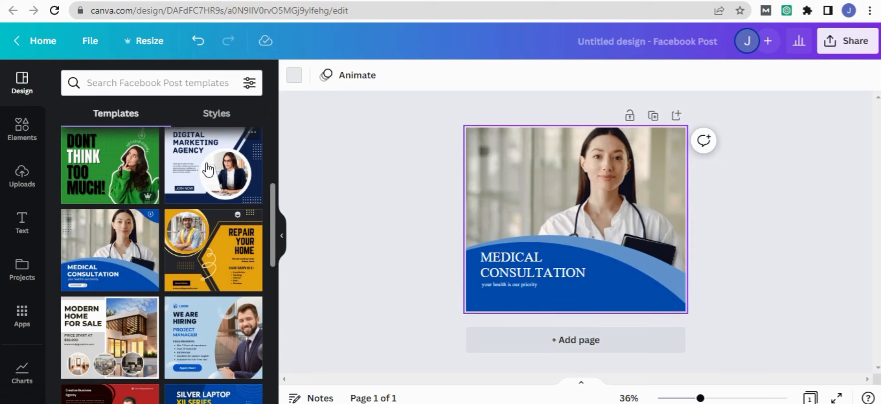
click(468, 240)
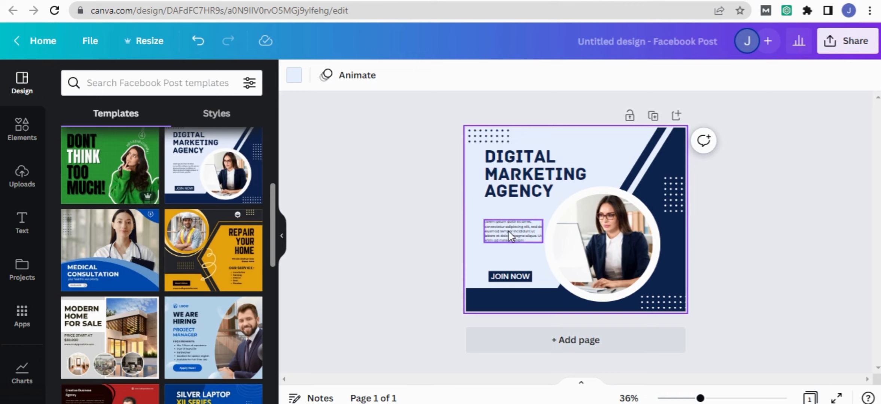
- Delete the lorem ipsum paragraph between the title and the "JOIN NOW" label
click(723, 399)
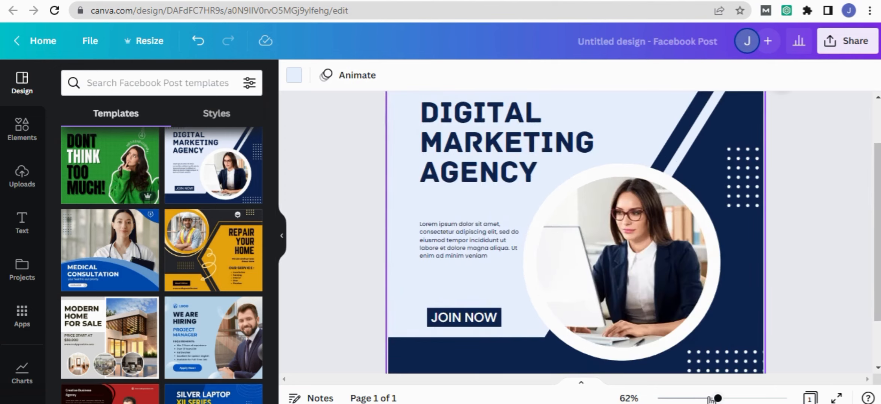
click(705, 399)
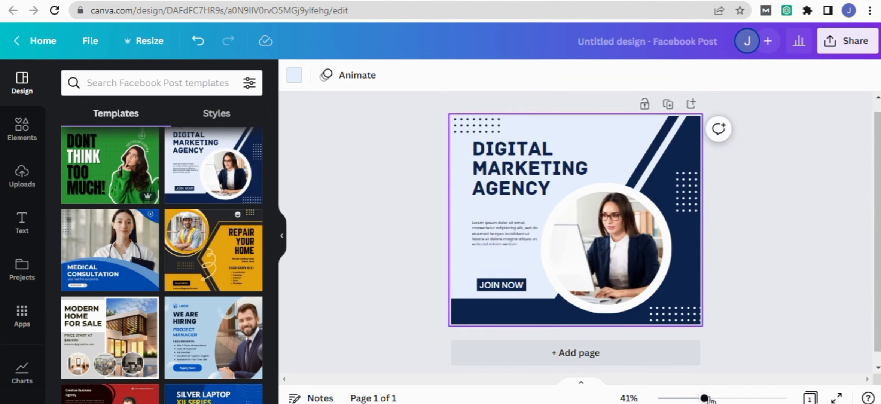
click(493, 225)
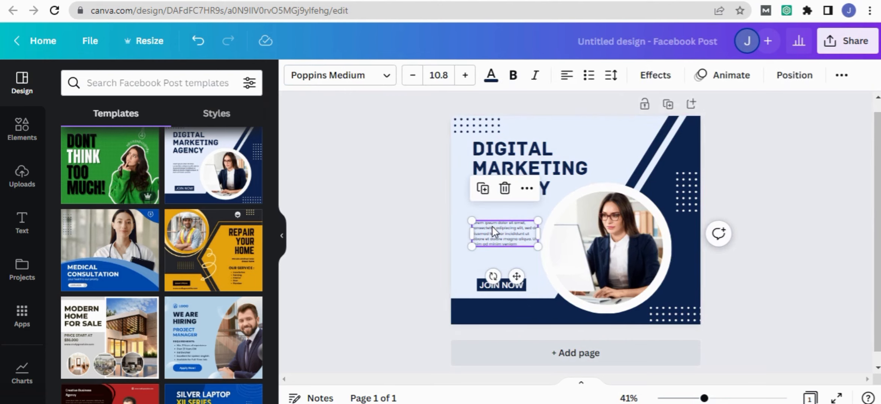
double_click(526, 245)
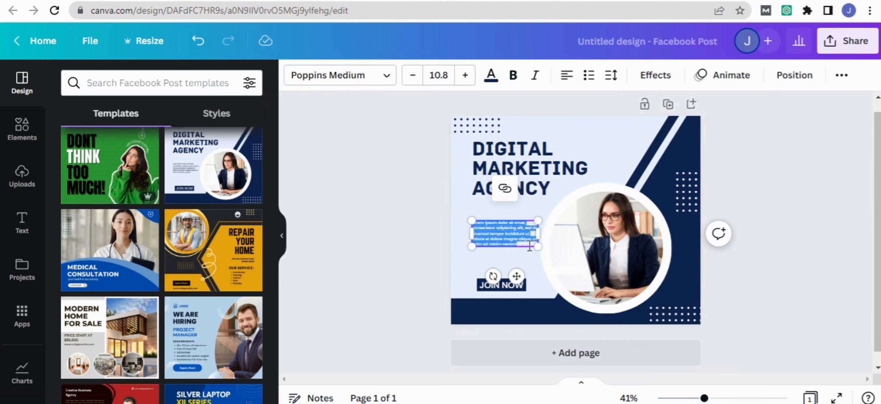
key(BackSpace)
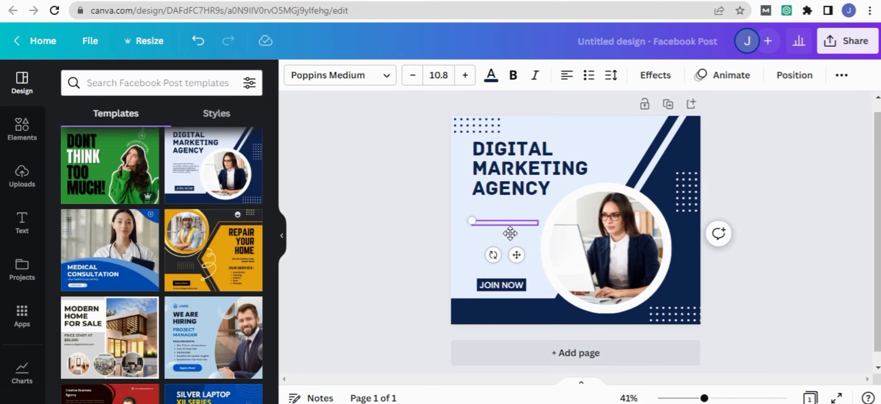
click(501, 221)
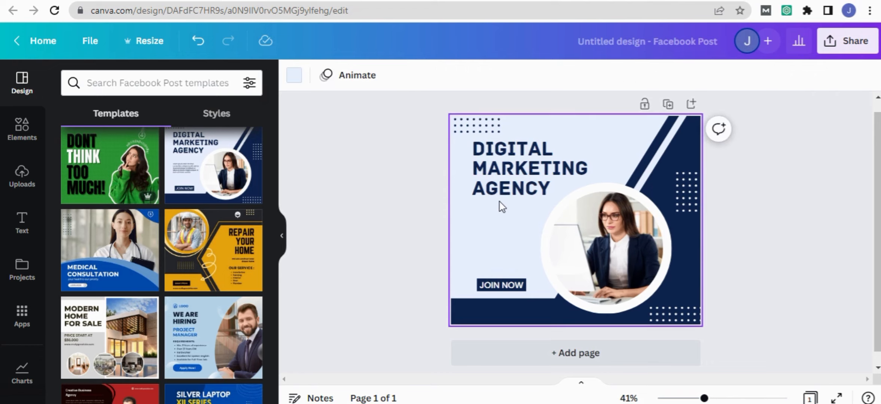
- Add a heading text box and place it below the "AGENCY" line of the title
click(26, 225)
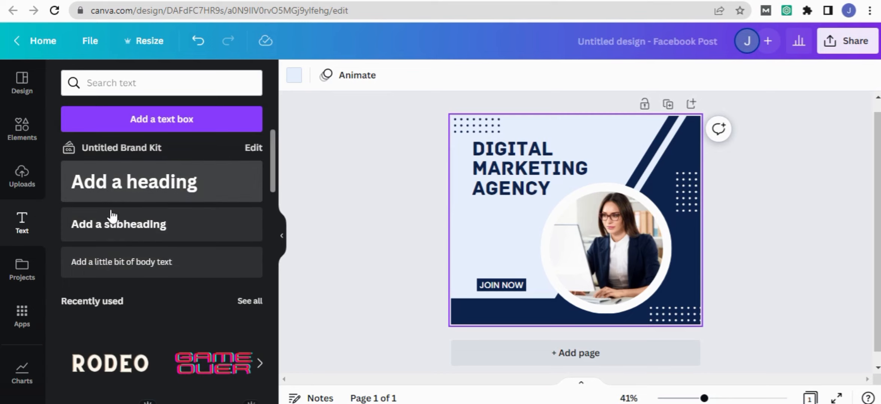
click(108, 191)
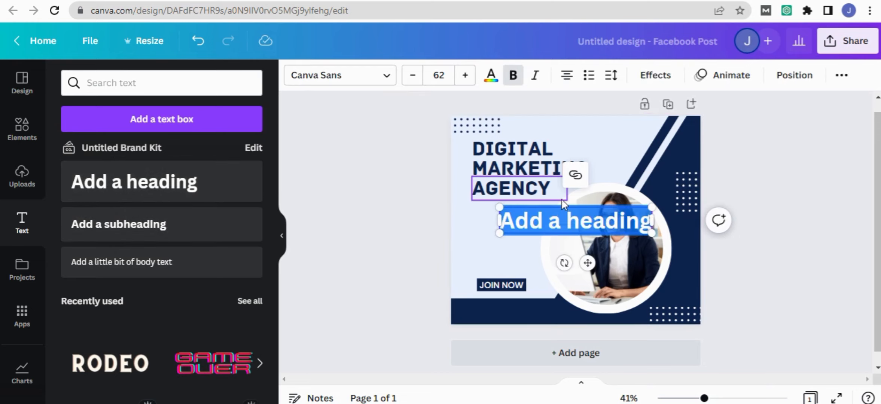
drag(572, 213, 526, 229)
- Clear the placeholder text from the new heading
click(527, 250)
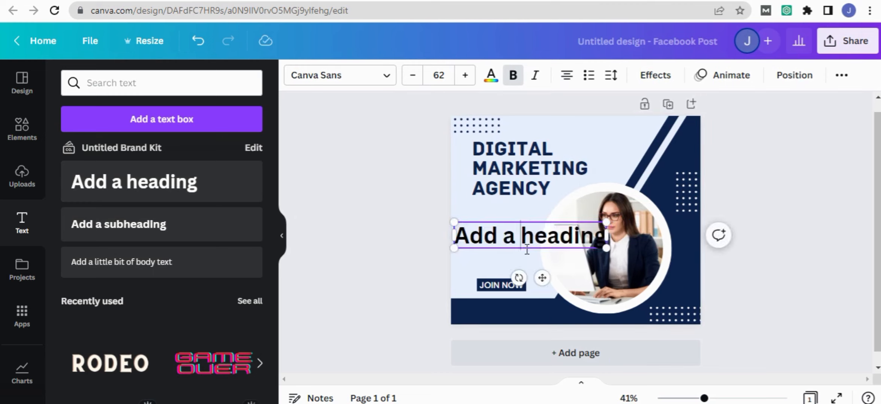
key(BackSpace)
key(BackSpace)
key(BackSpace)
key(BackSpace)
key(BackSpace)
key(BackSpace)
key(Delete)
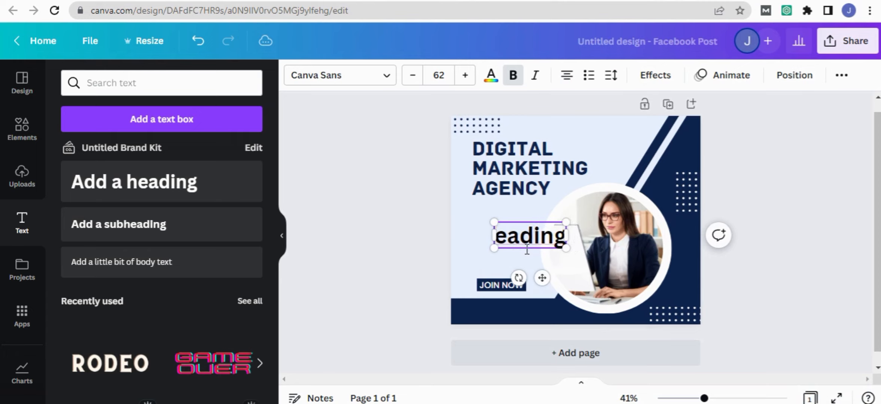
key(Delete)
key(Delete)
key(Delete)
key(Delete)
key(Delete)
key(Delete)
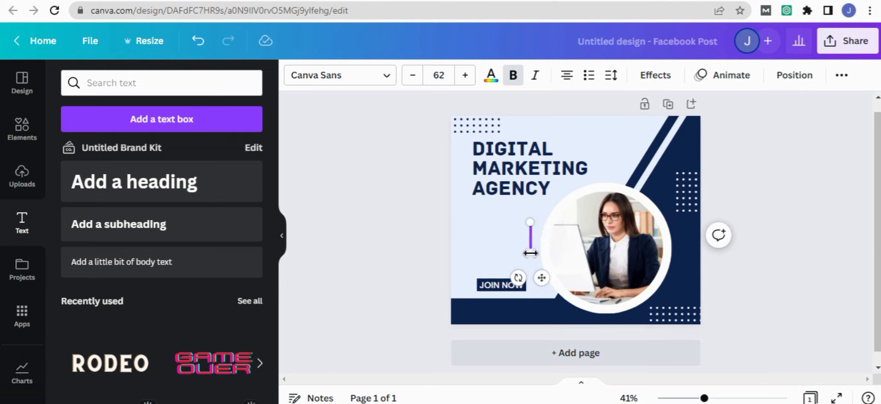
- Enter "Hi, this is a cava tutorail class" in the emptied text box
text(h)
key(BackSpace)
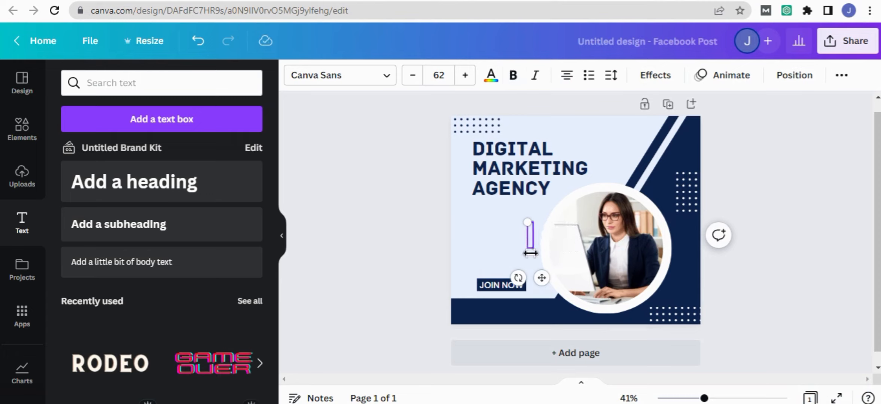
text(Hi, this)
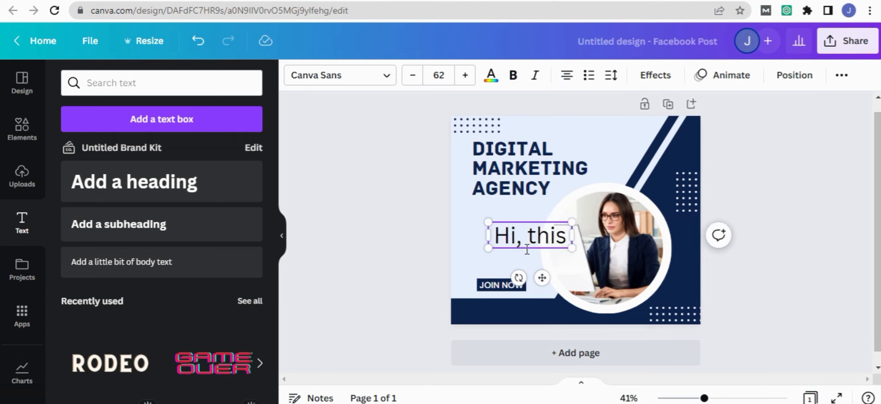
text( is a cava )
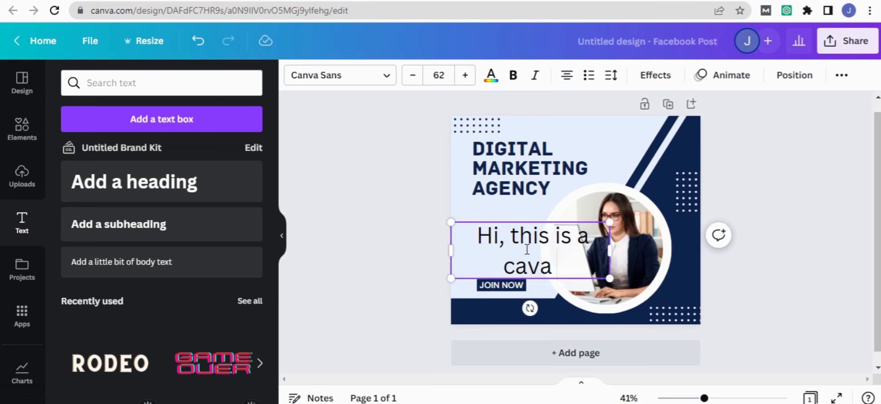
text( tu)
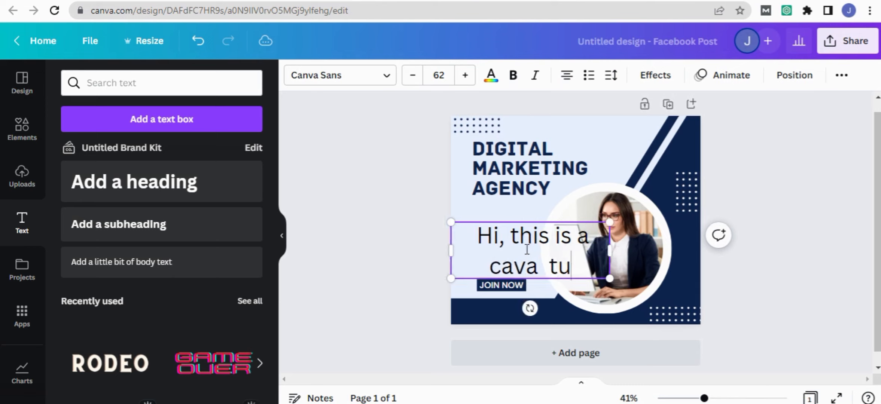
text(tora)
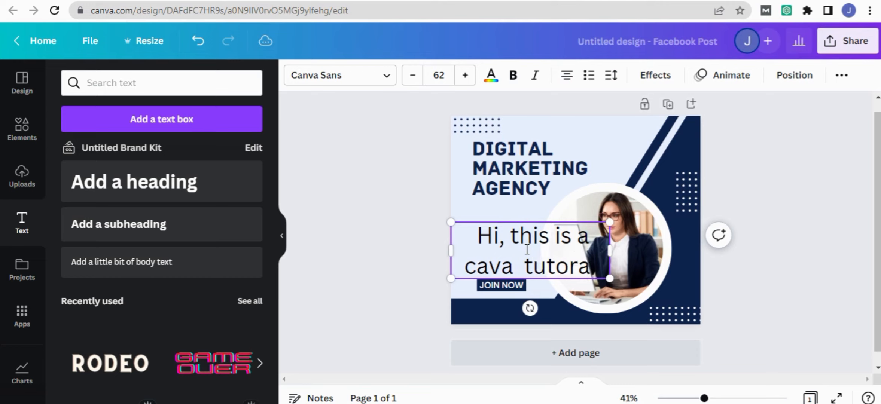
text(il class)
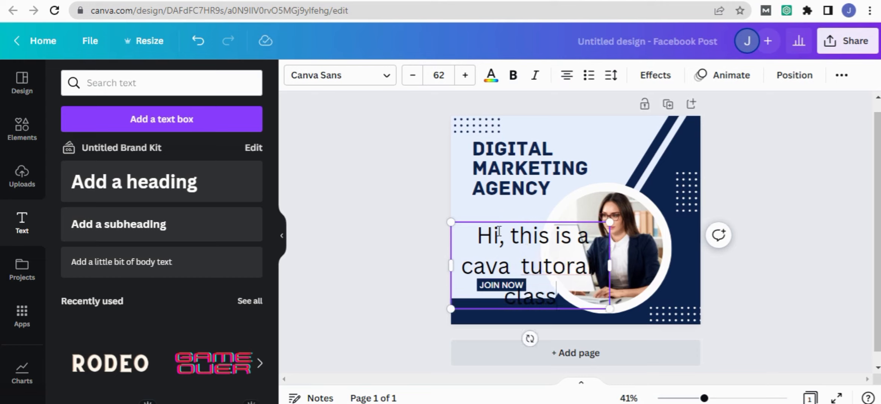
- Move the new text up to just beneath the title and reduce its font size to 26
drag(501, 227, 490, 210)
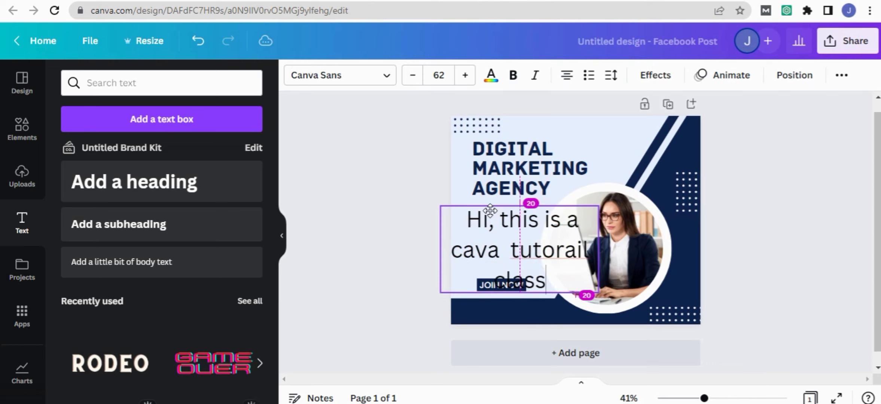
click(415, 78)
click(414, 77)
click(415, 76)
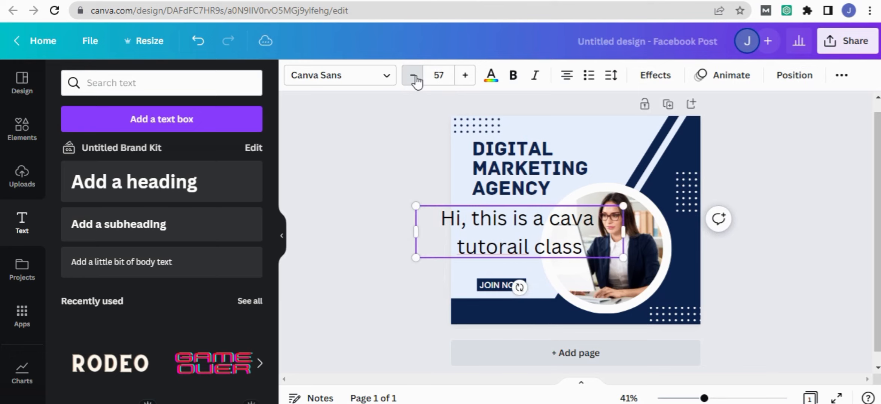
click(414, 76)
click(414, 77)
click(414, 77)
click(414, 77)
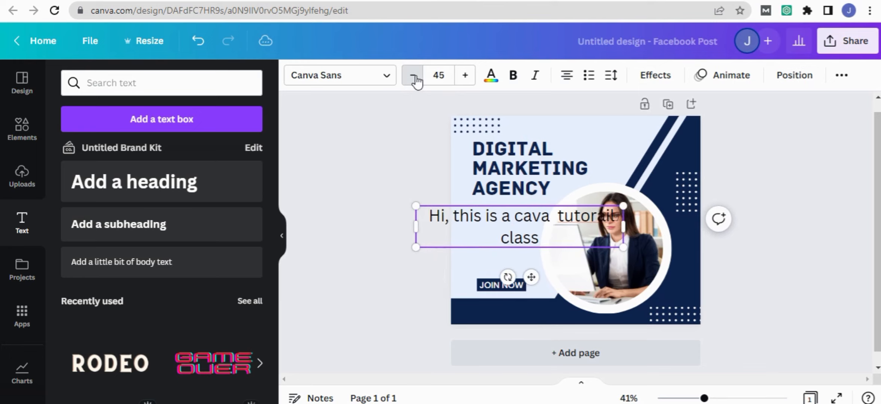
click(415, 76)
click(414, 77)
click(414, 76)
click(414, 77)
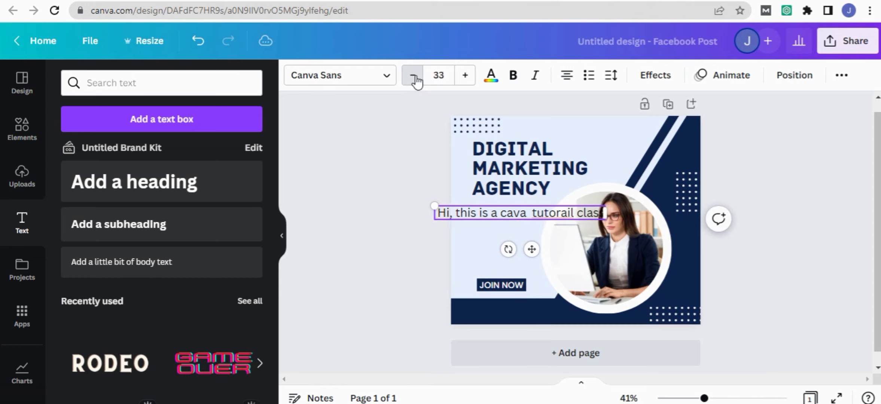
click(414, 77)
click(415, 77)
click(415, 77)
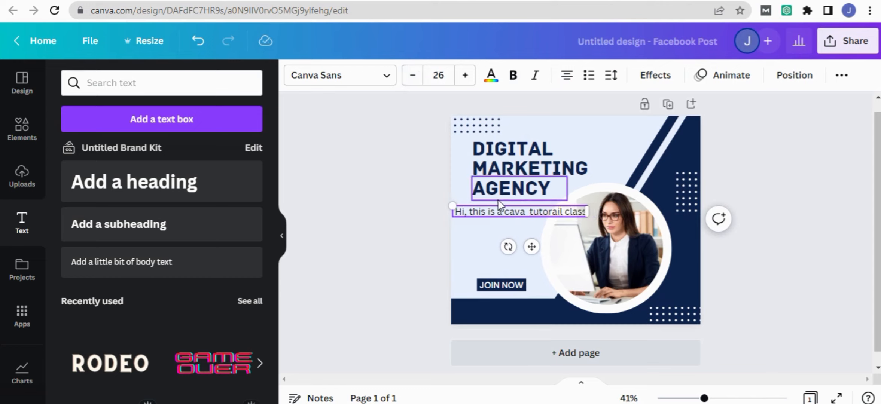
- Move the "Hi, this is a cava tutorail class" text lower and narrow its box so it wraps onto two lines
drag(498, 212, 469, 212)
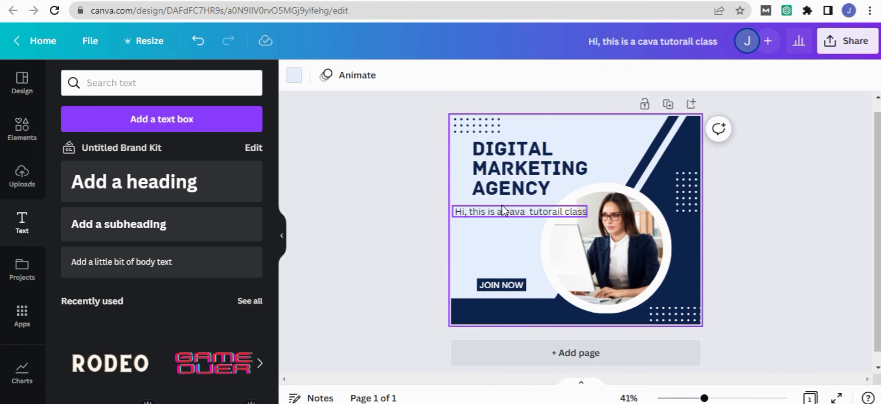
drag(509, 212, 509, 230)
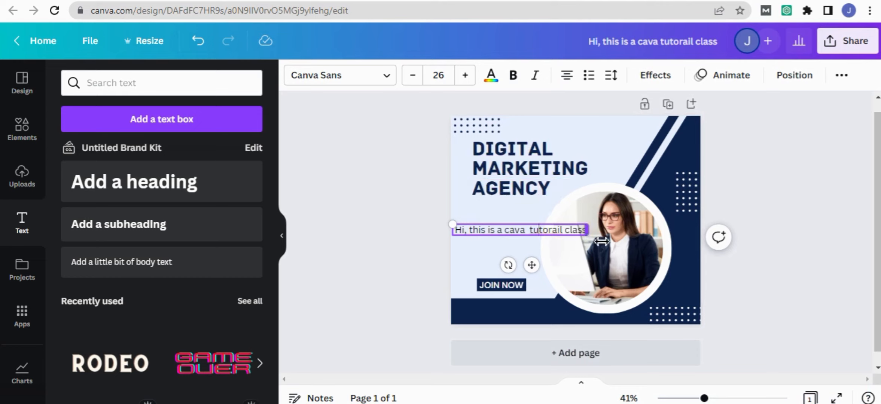
drag(599, 241, 537, 244)
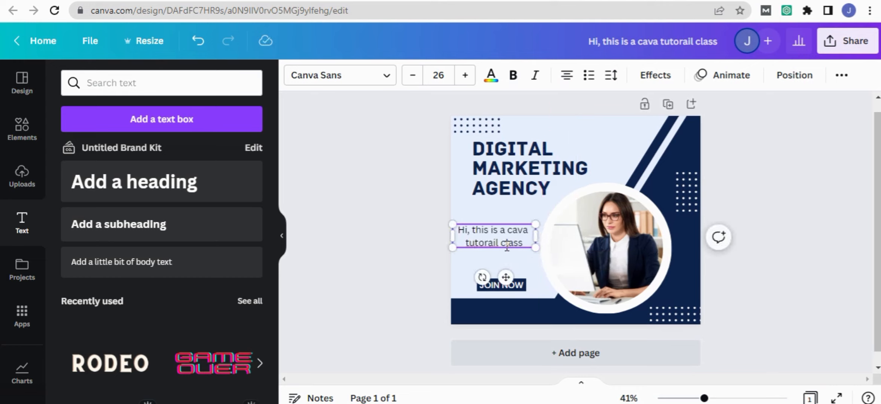
- Change the word "tutorail" to "tutoral" in the text below the title
key(BackSpace)
key(BackSpace)
key(BackSpace)
text(l)
- Nudge the "JOIN NOW" text slightly within its dark blue box
click(720, 399)
click(727, 399)
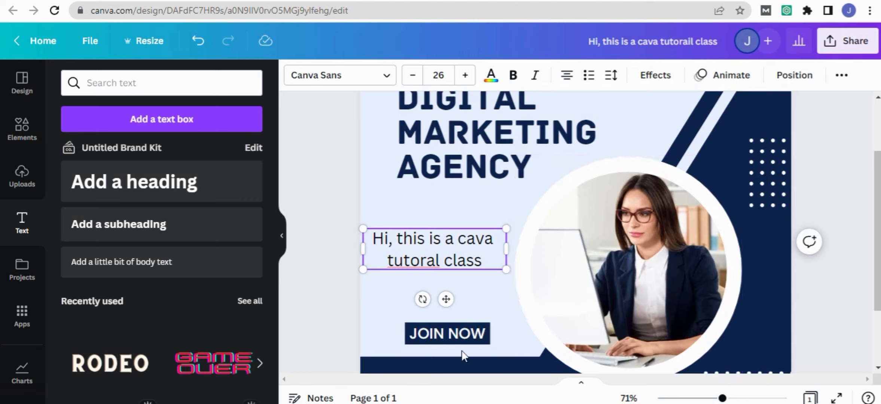
click(452, 336)
mouse_move(448, 333)
mouse_down()
mouse_move(436, 332)
mouse_move(452, 337)
mouse_up()
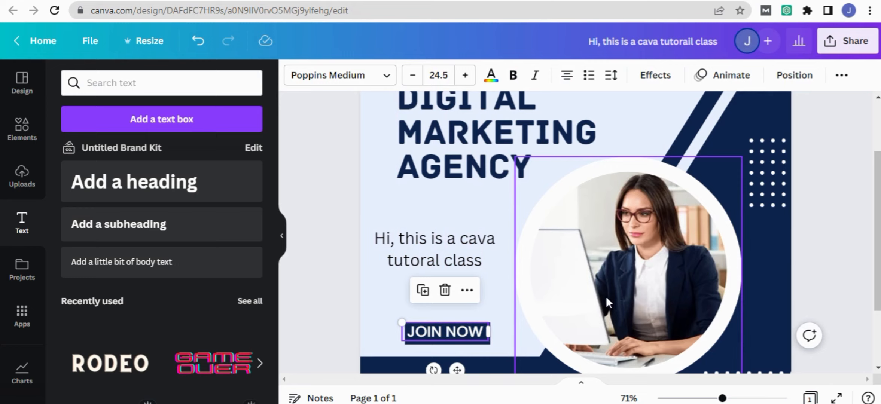
scroll(651, 262, up, 3)
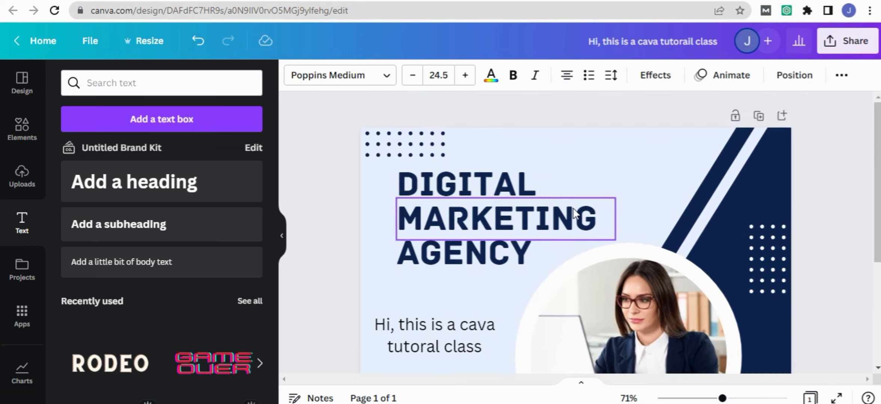
scroll(613, 201, down, 5)
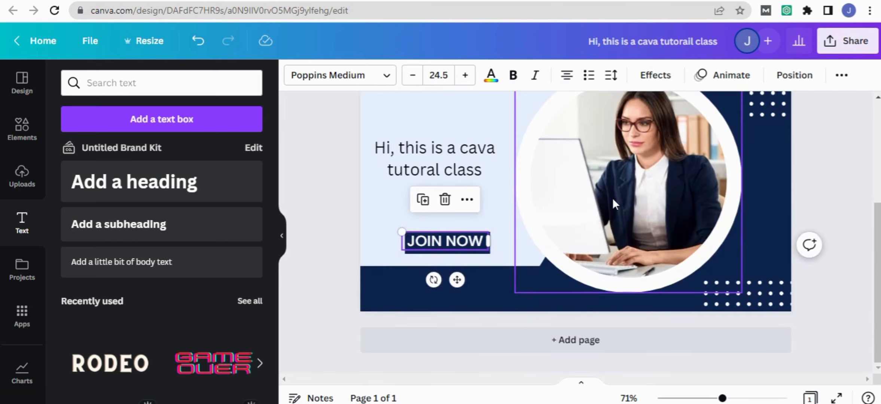
scroll(613, 198, up, 4)
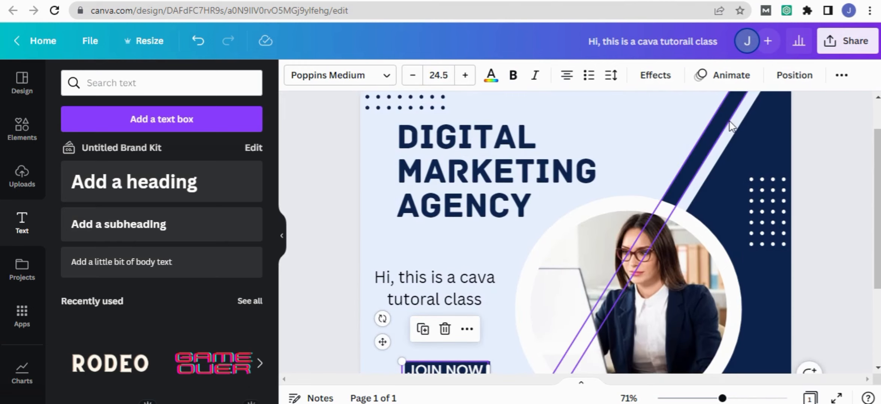
scroll(629, 237, up, 2)
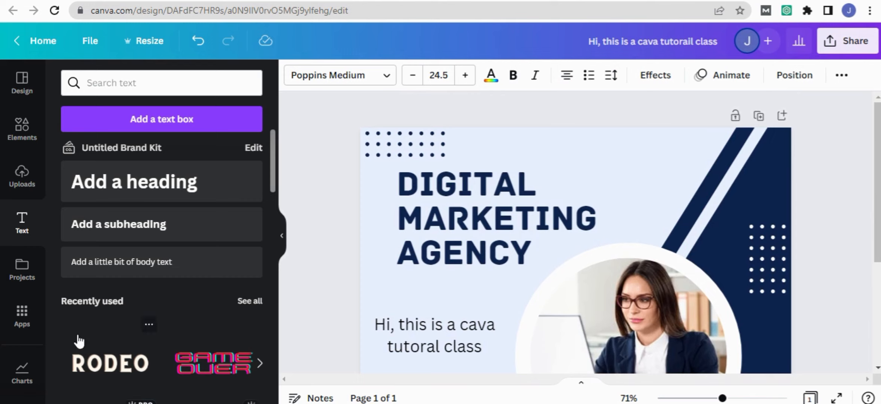
- Upload the image "Digital Education Logo (2)" from the BRAND LOGO folder inside BLOG PIX on the Desktop
click(29, 184)
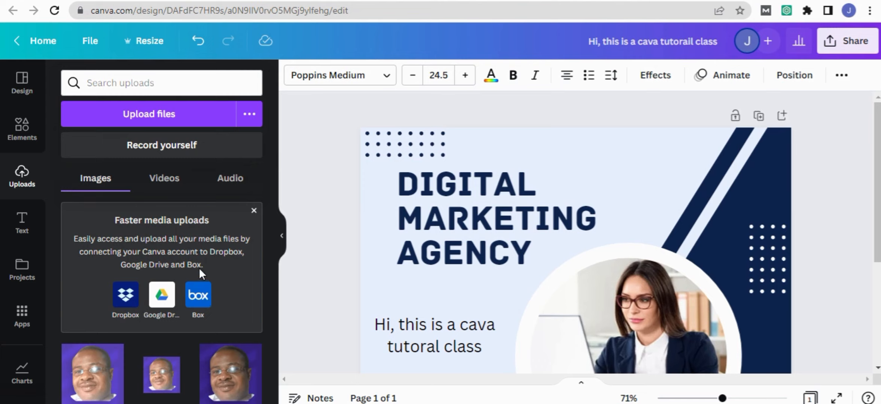
click(153, 115)
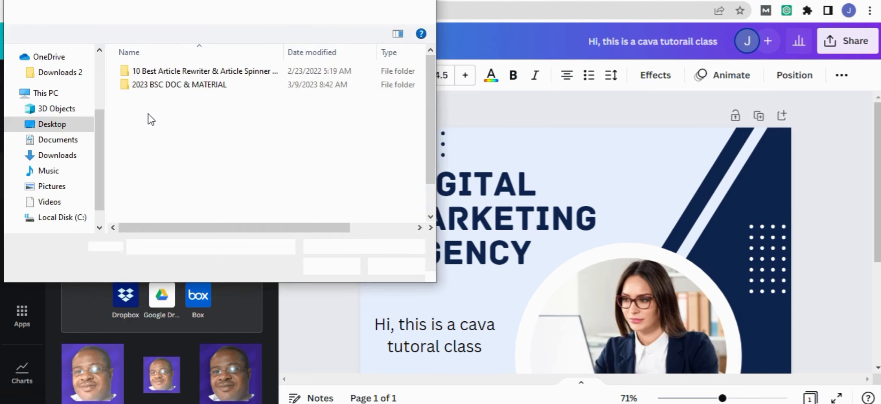
scroll(123, 158, up, 1)
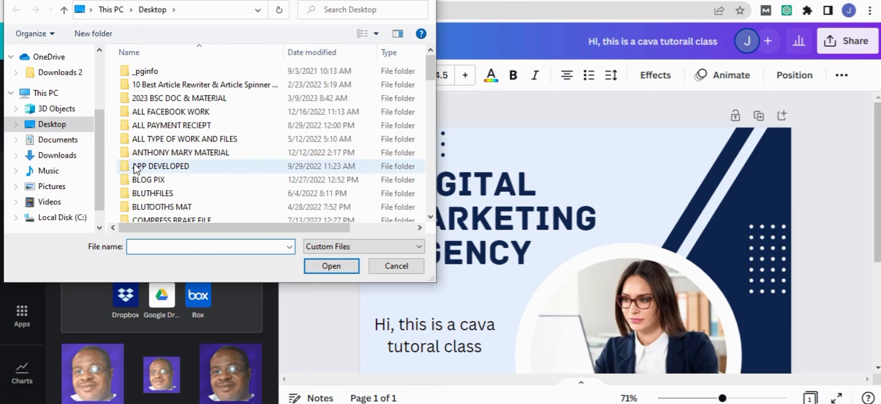
double_click(144, 181)
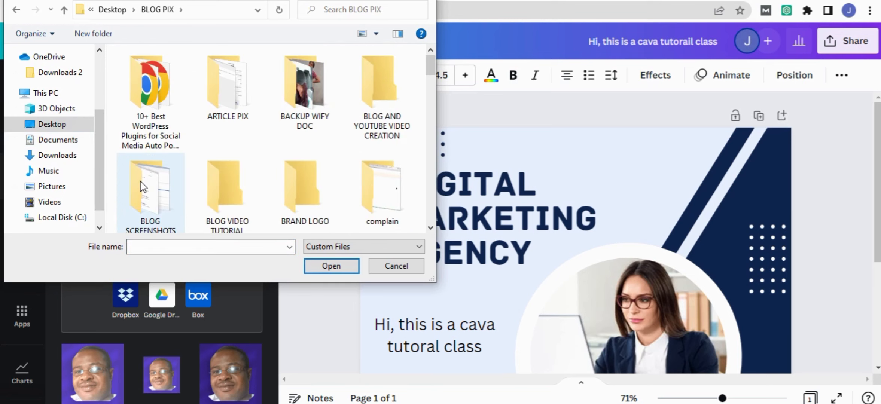
double_click(315, 188)
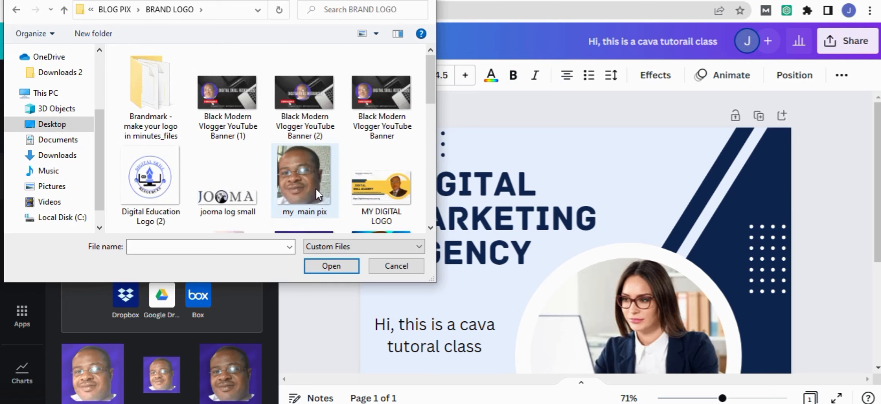
double_click(152, 189)
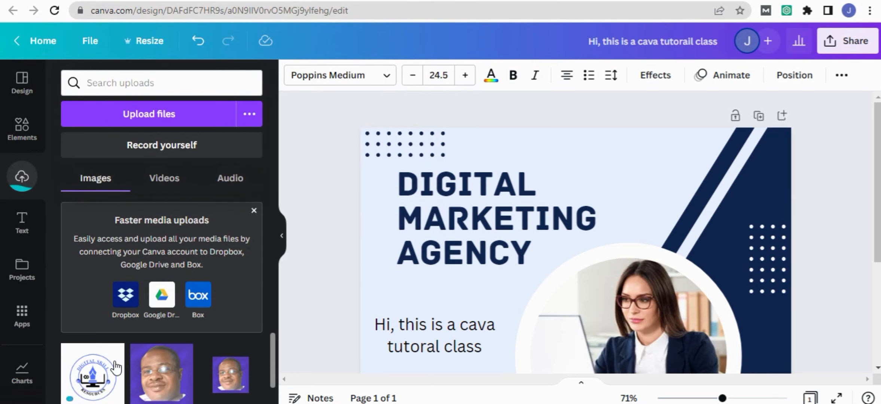
- Add the uploaded Digital Skill Resources logo to the page and drop it into the circular frame, replacing the woman's photo
click(101, 379)
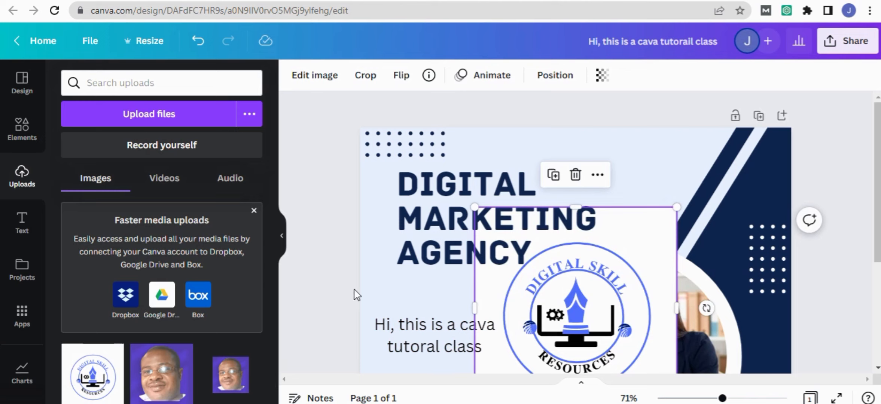
mouse_move(598, 263)
mouse_down()
mouse_move(604, 273)
mouse_move(604, 256)
mouse_up()
scroll(643, 224, down, 3)
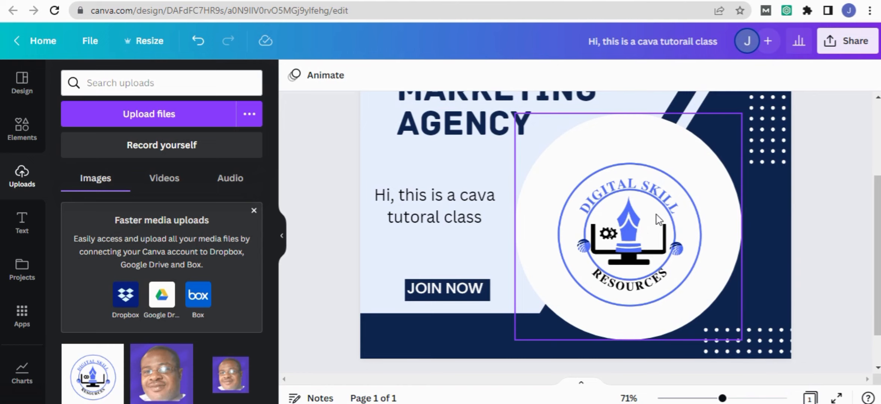
- Shrink the circular logo to a small badge and place it above the title near the page's upper edge
click(659, 222)
drag(751, 124, 580, 152)
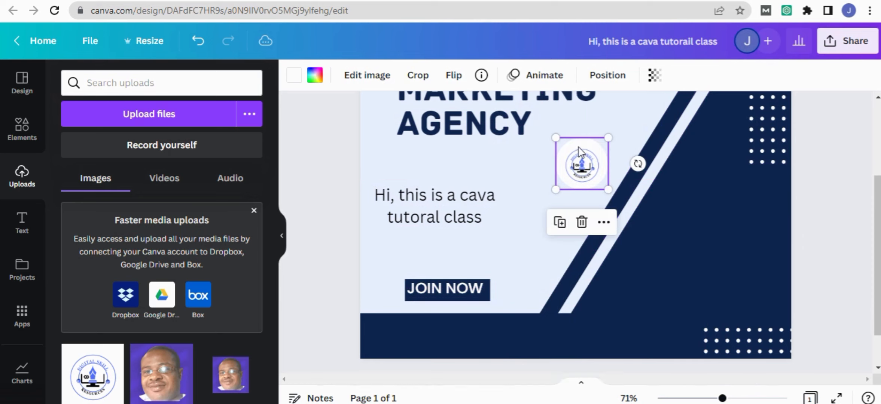
scroll(668, 226, up, 3)
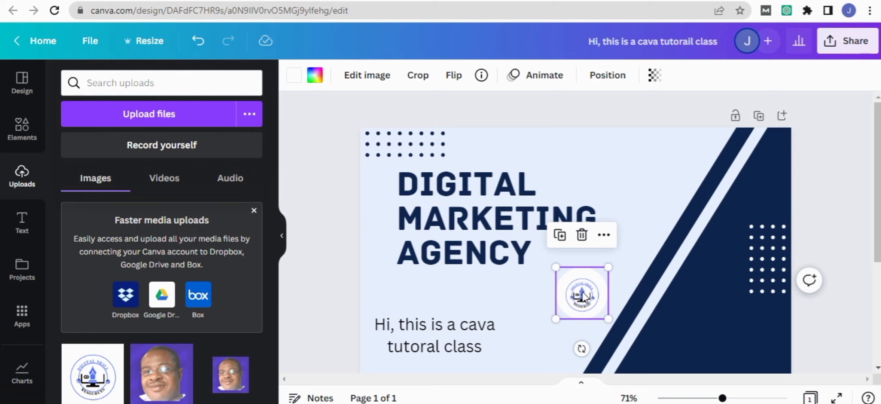
drag(583, 293, 599, 167)
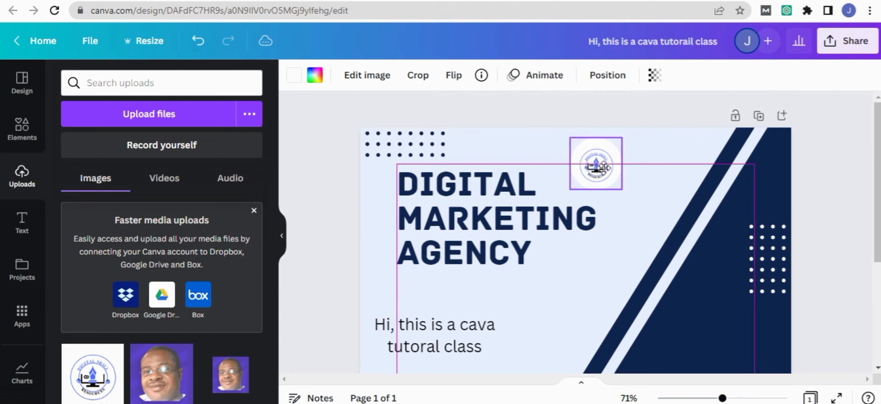
drag(633, 148, 594, 164)
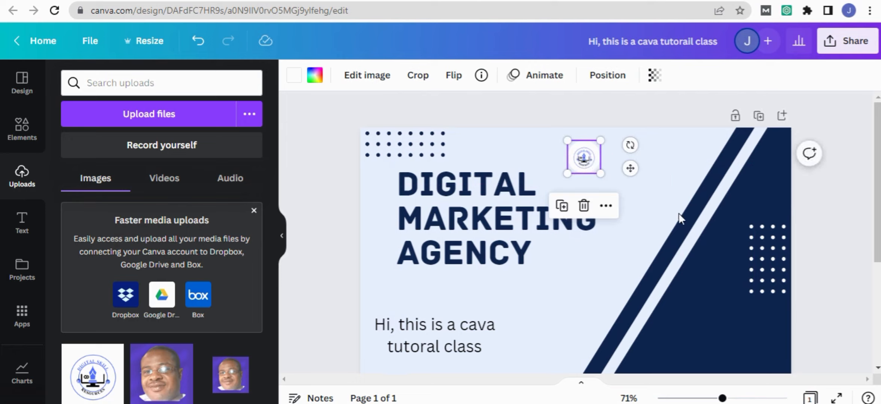
- Review the whole post layout, checking the logo placement, the text and the diagonal stripes
scroll(691, 201, down, 5)
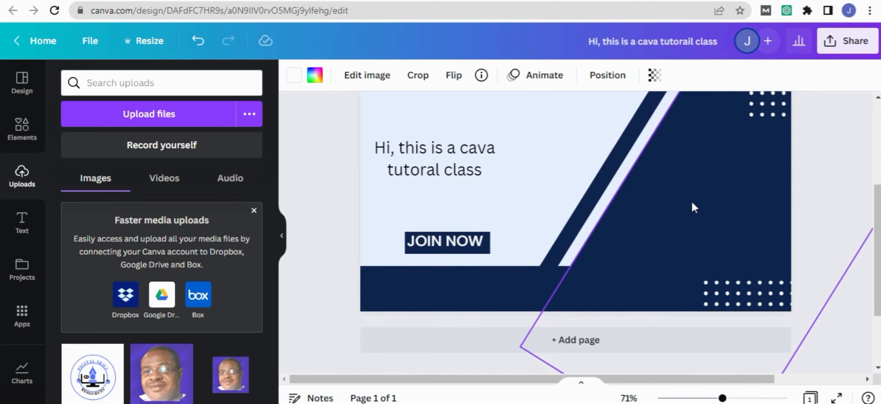
scroll(691, 202, up, 2)
scroll(691, 201, up, 3)
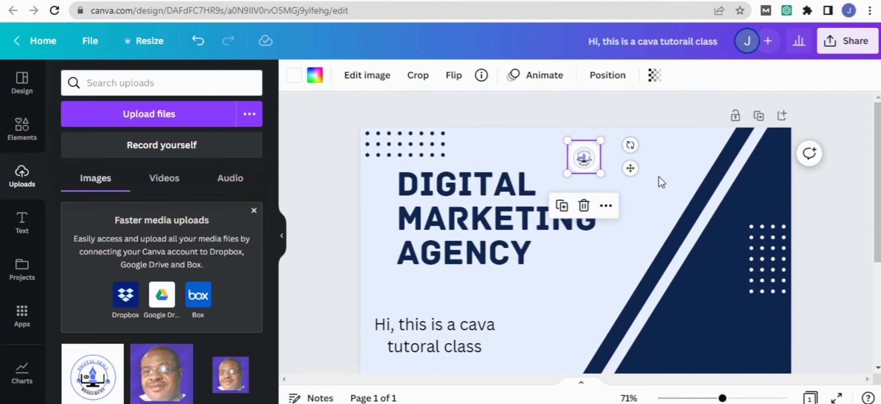
click(671, 195)
drag(723, 399, 702, 398)
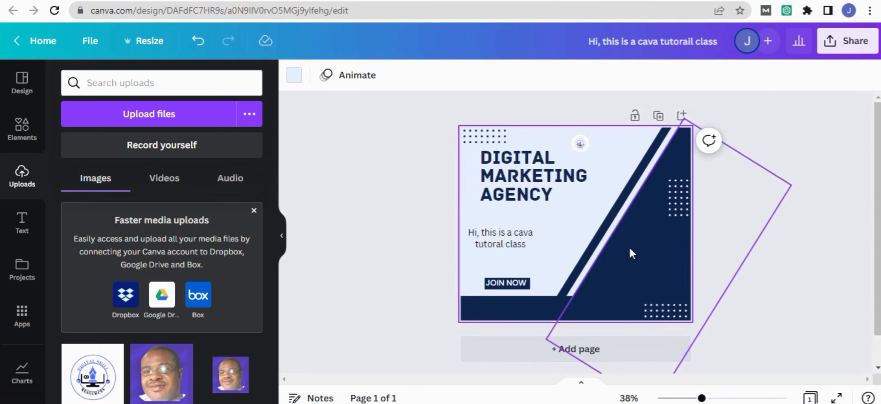
click(621, 230)
click(607, 222)
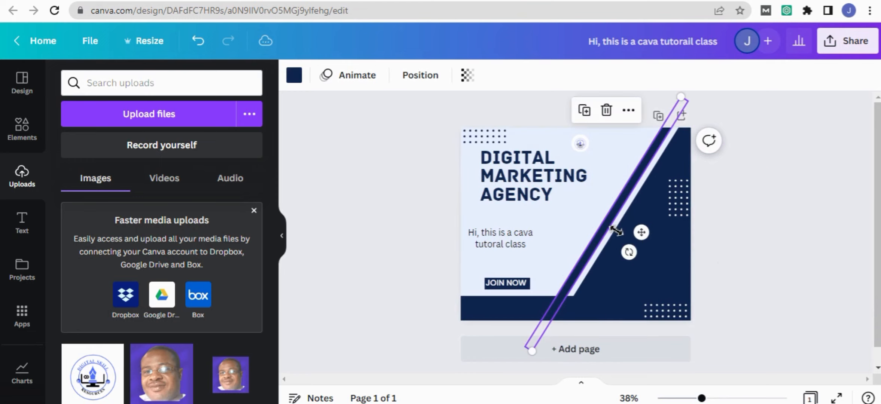
click(784, 221)
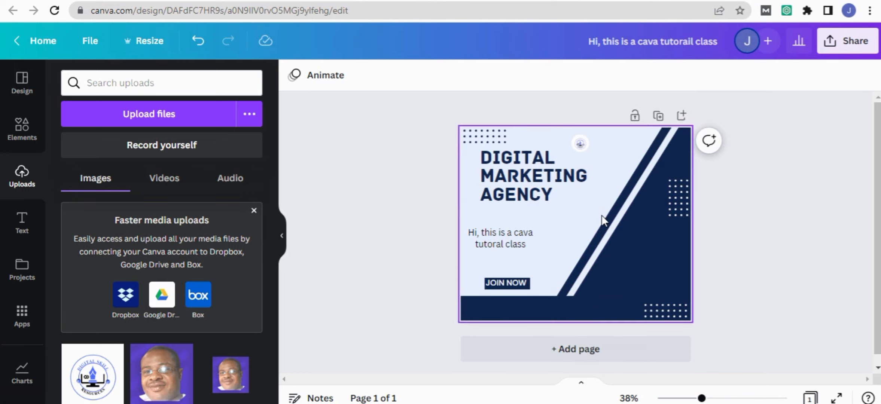
scroll(603, 217, down, 1)
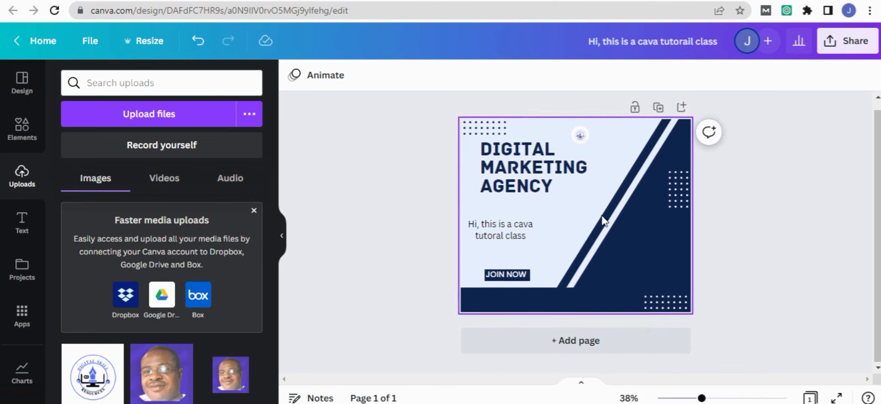
click(608, 191)
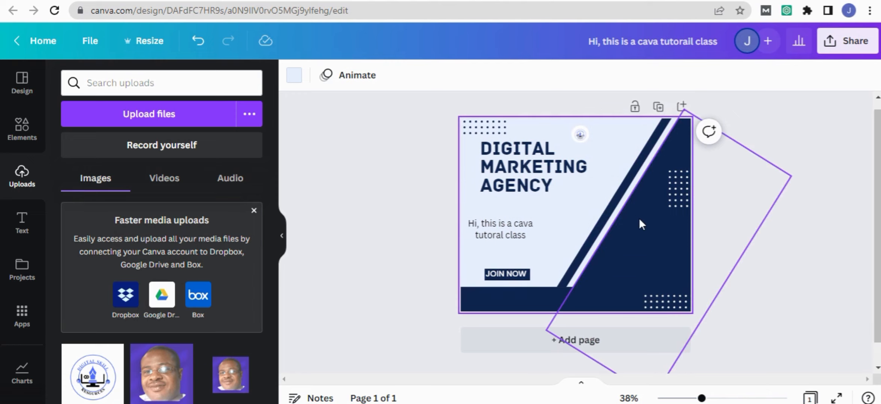
- Look through the file types offered for downloading the design, then close the options without downloading
click(847, 50)
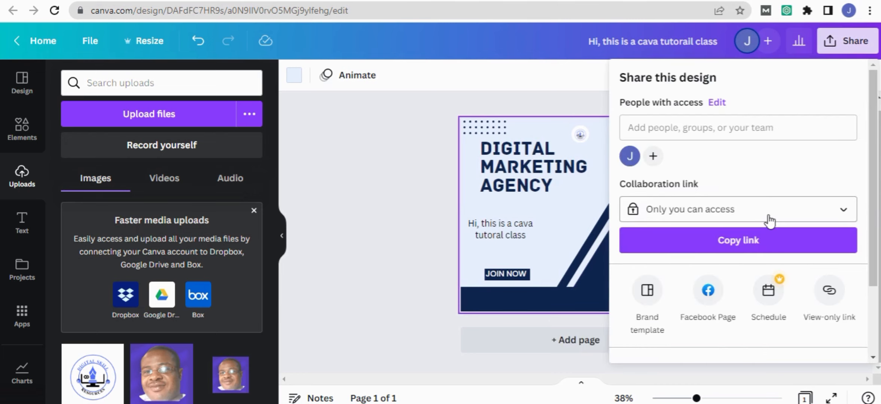
scroll(769, 221, down, 3)
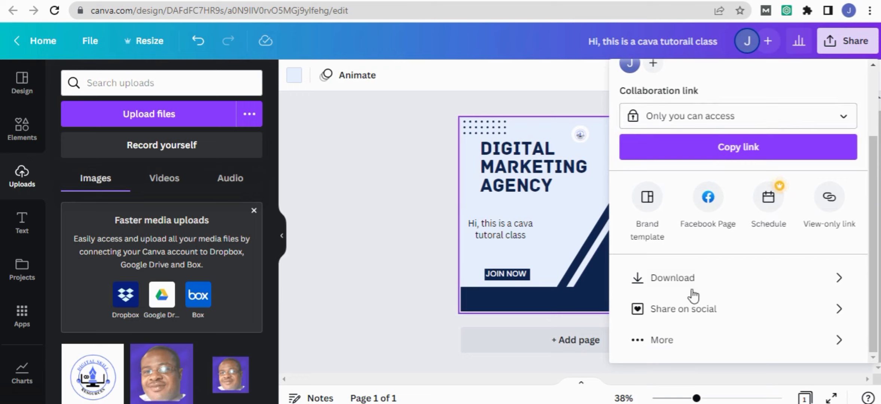
click(685, 283)
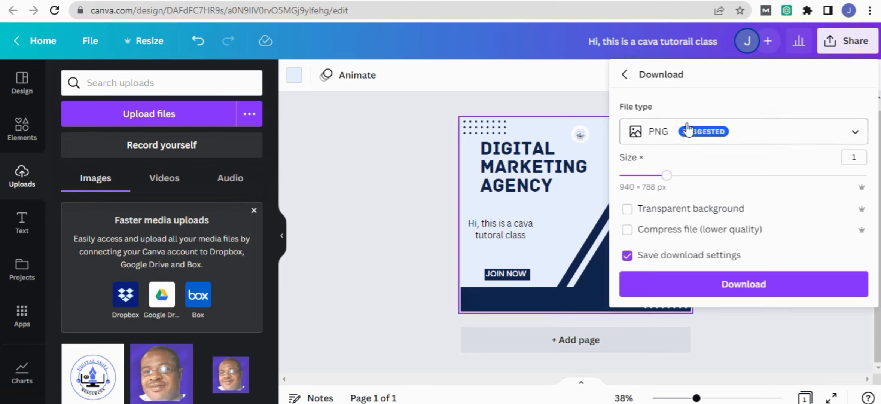
click(850, 135)
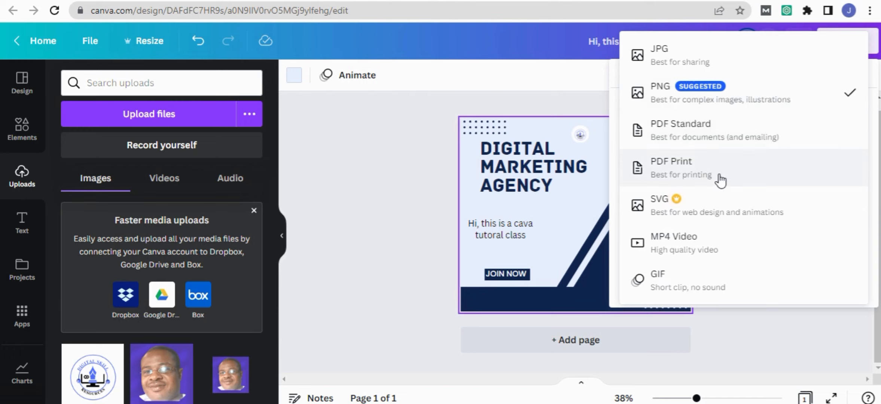
click(748, 332)
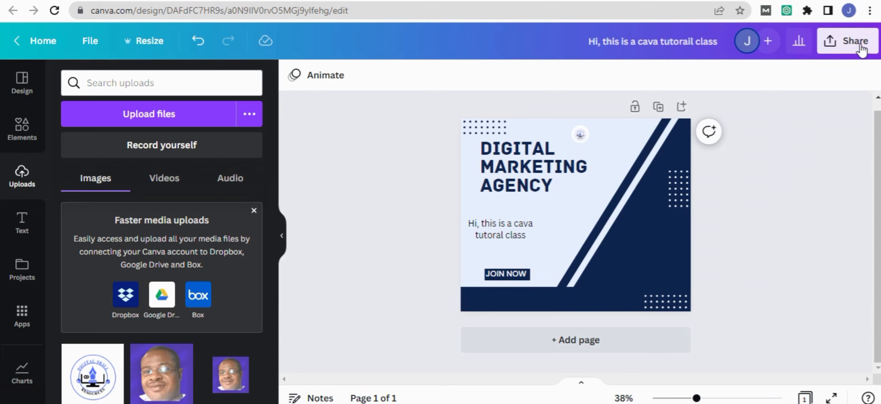
- Download the design as a PNG at size 1 (940 × 788 px)
click(857, 41)
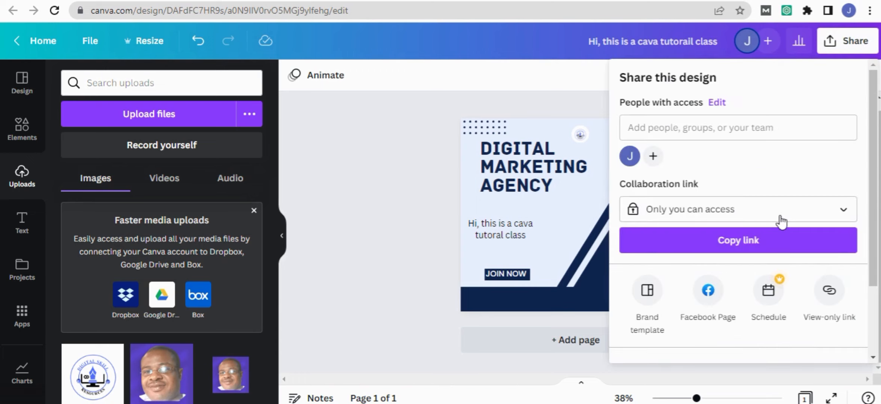
scroll(720, 298, down, 3)
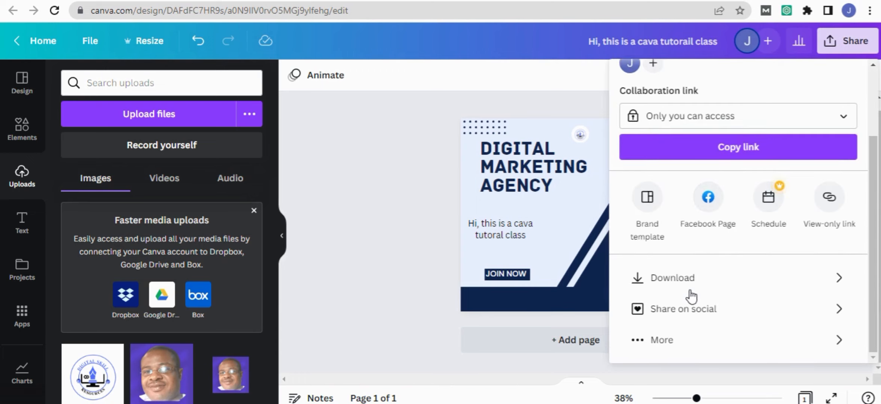
click(678, 277)
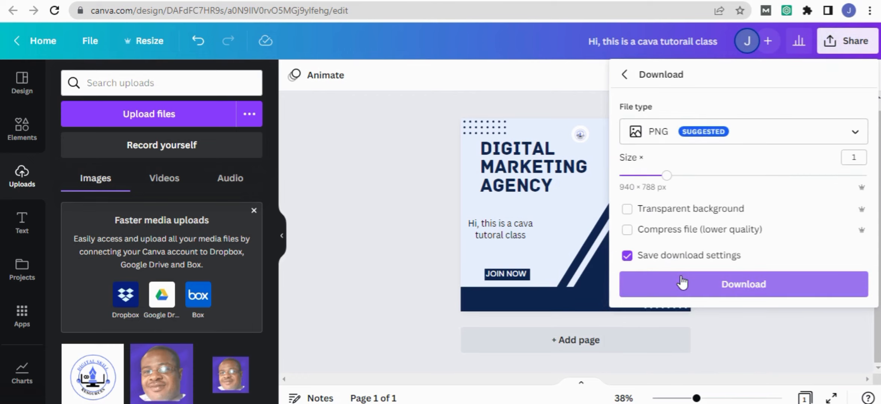
click(723, 289)
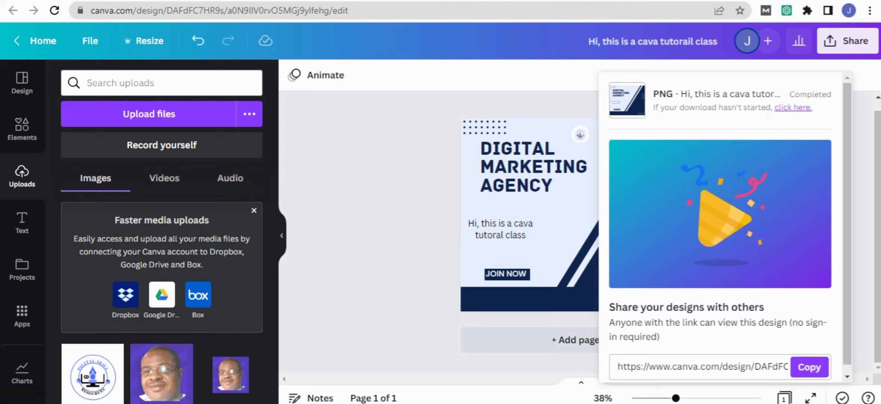
- Show the downloaded PNG in its folder and open the file "Hi, this is a cava tutorail class"
click(132, 403)
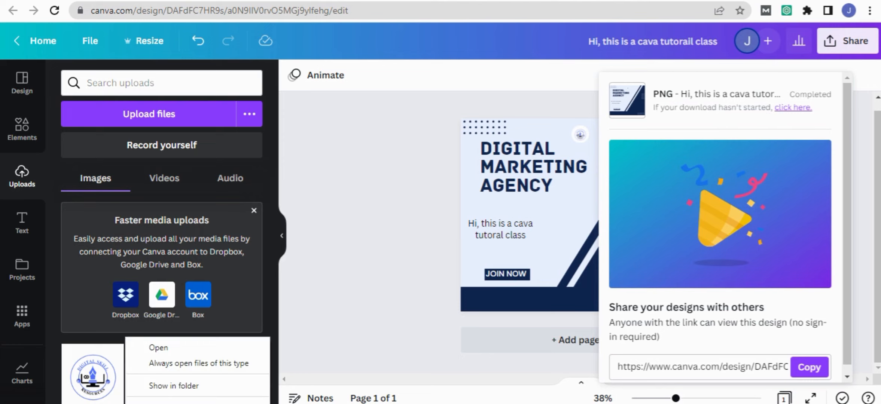
click(174, 386)
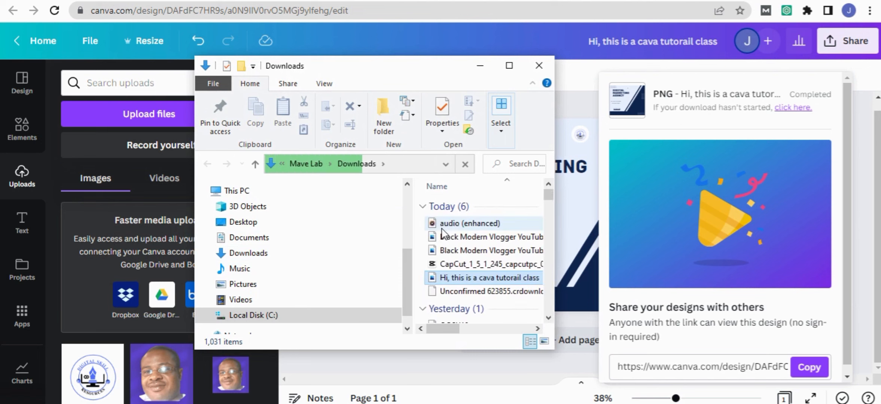
double_click(465, 280)
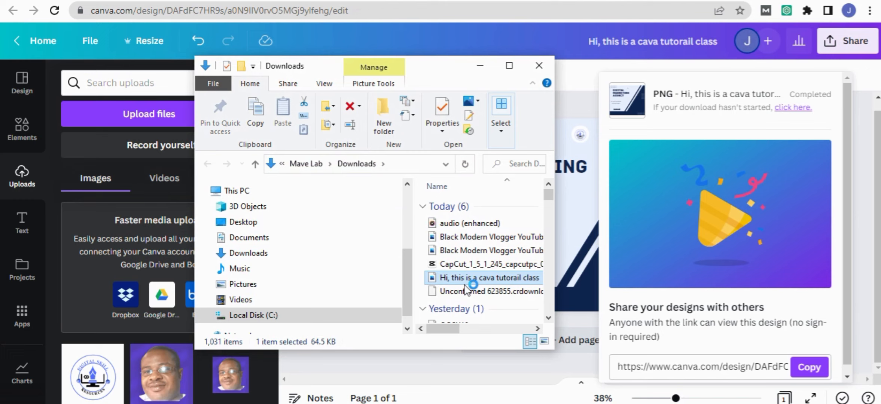
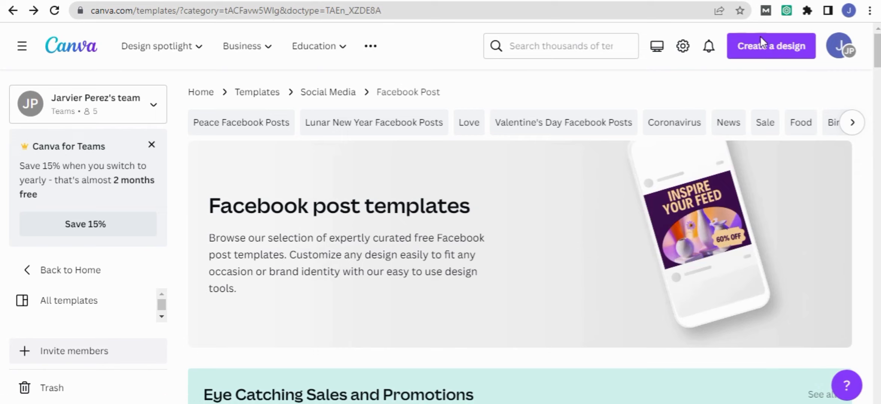
- Create a new blank design with a custom size of 1080 × 1080 px
click(767, 56)
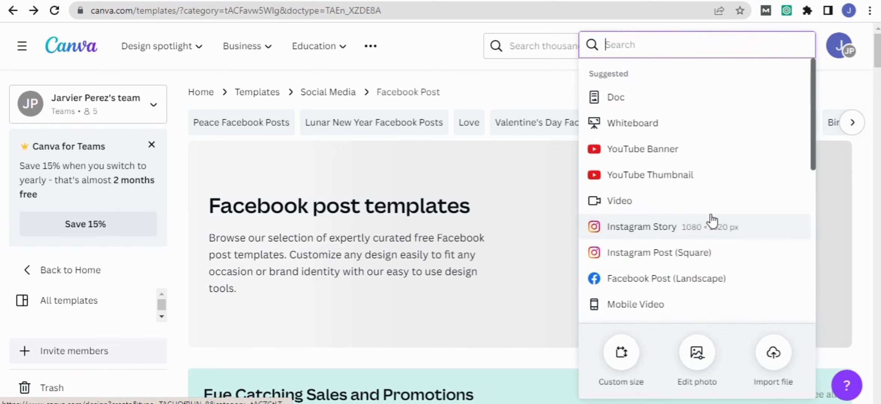
scroll(713, 220, down, 2)
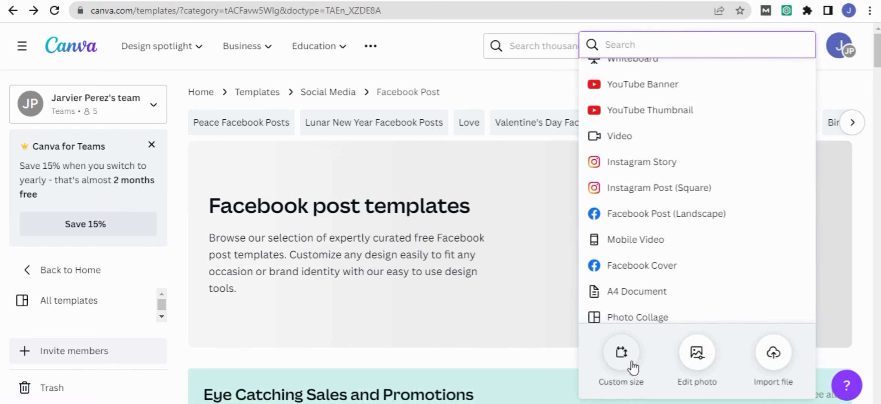
click(622, 355)
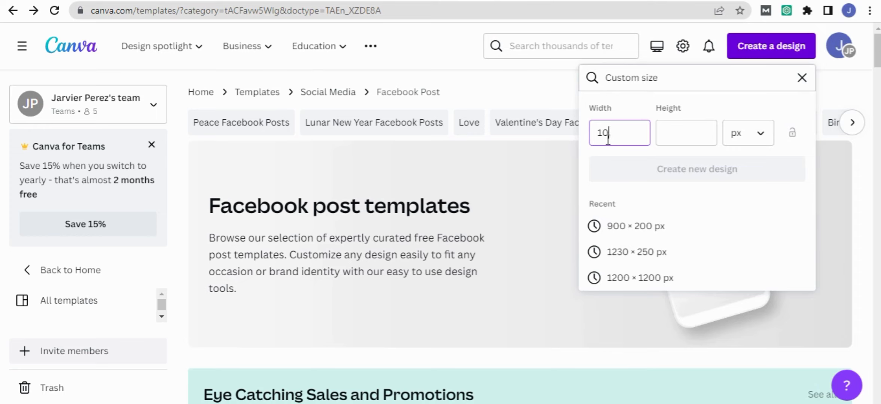
click(686, 135)
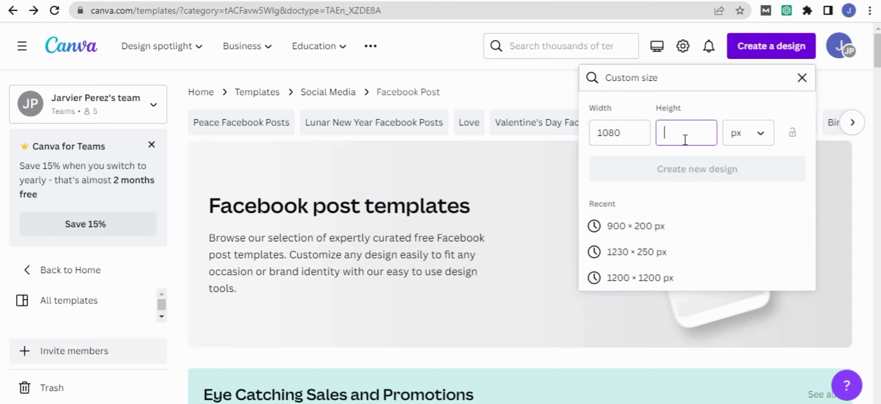
text(1080)
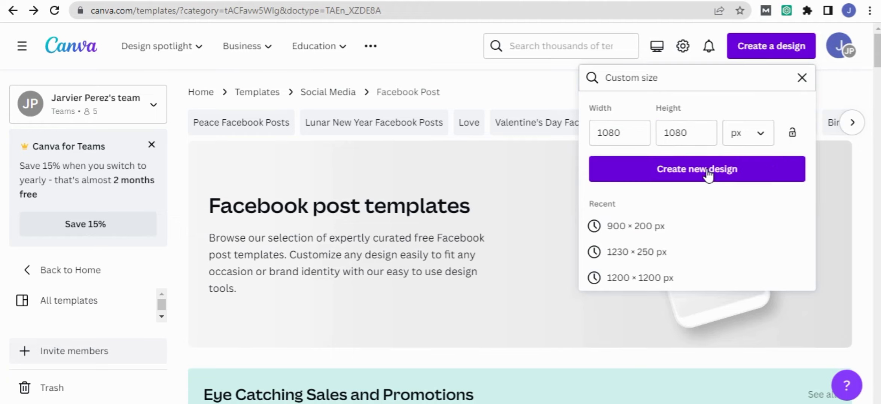
click(708, 175)
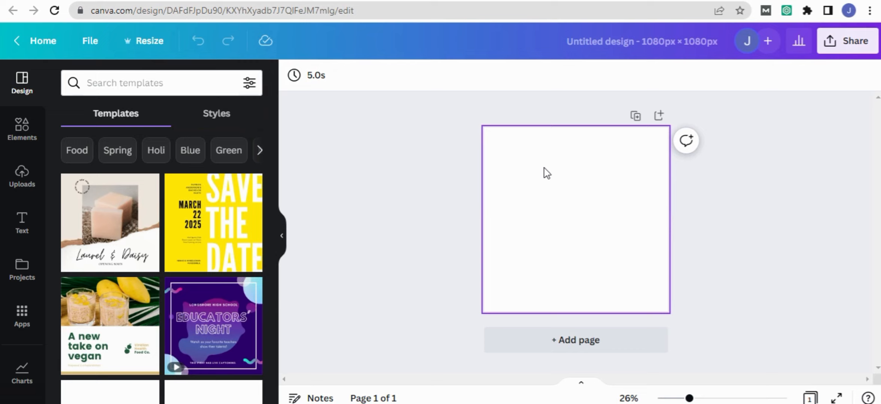
- Set the blank page's background to the solid dark blue from the default colors, after trying light gray
click(558, 186)
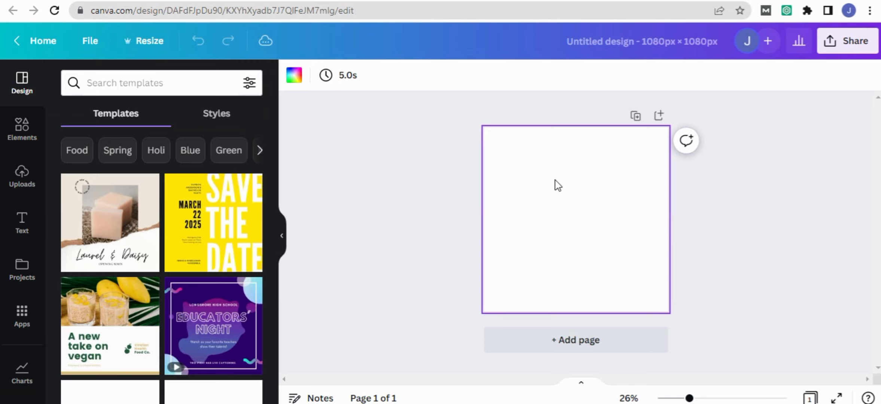
click(295, 77)
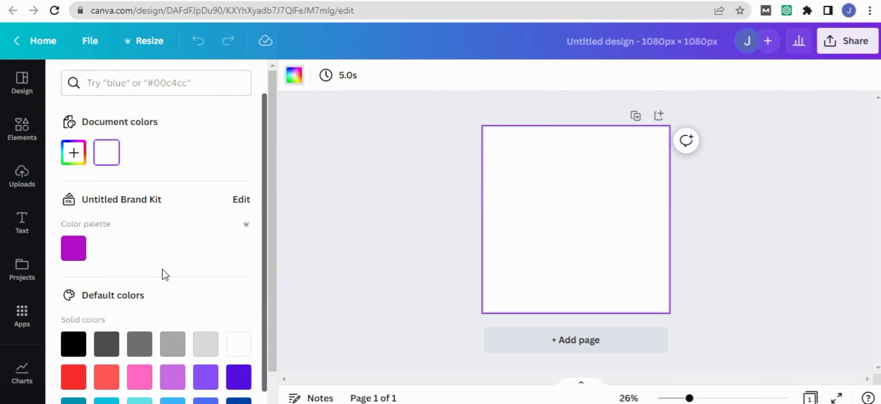
click(206, 348)
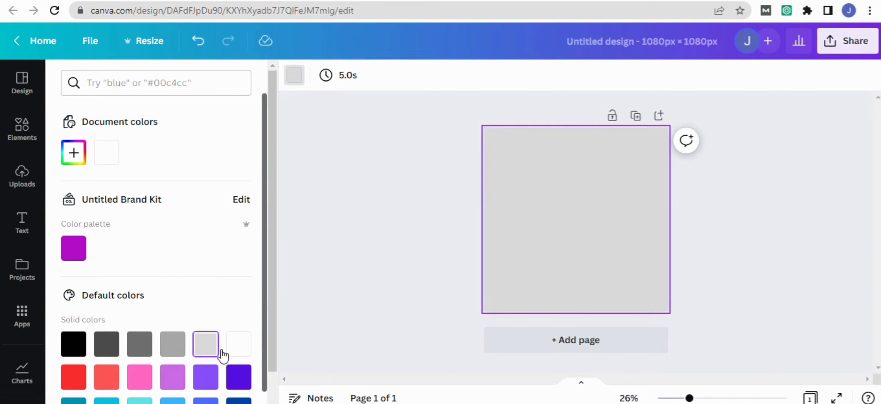
scroll(222, 352, down, 2)
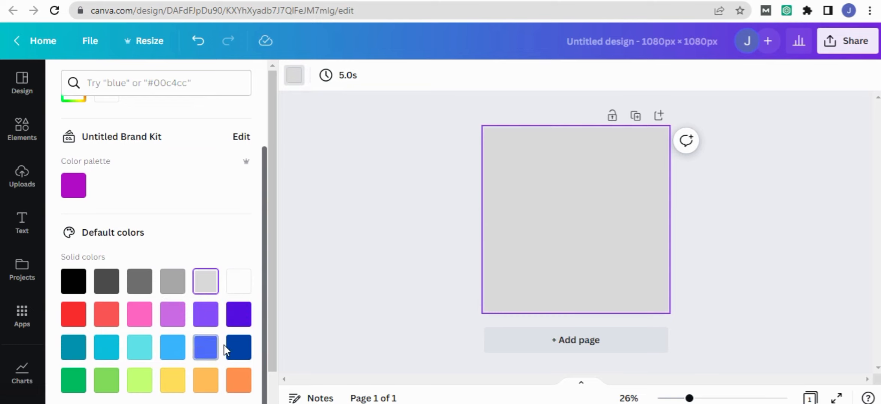
click(239, 349)
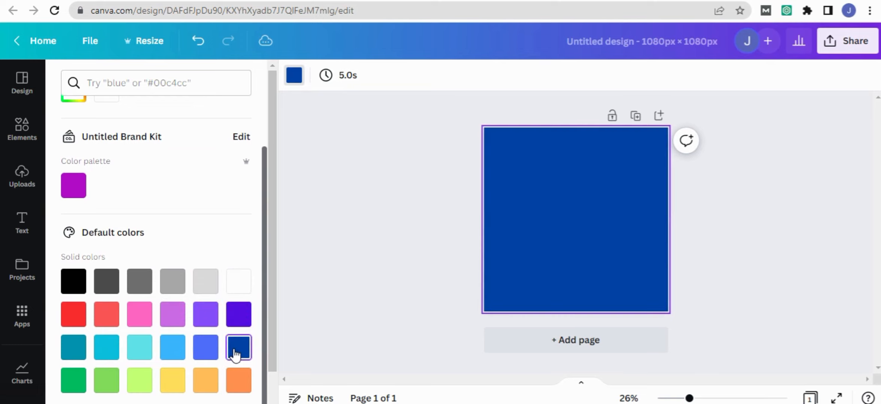
click(423, 218)
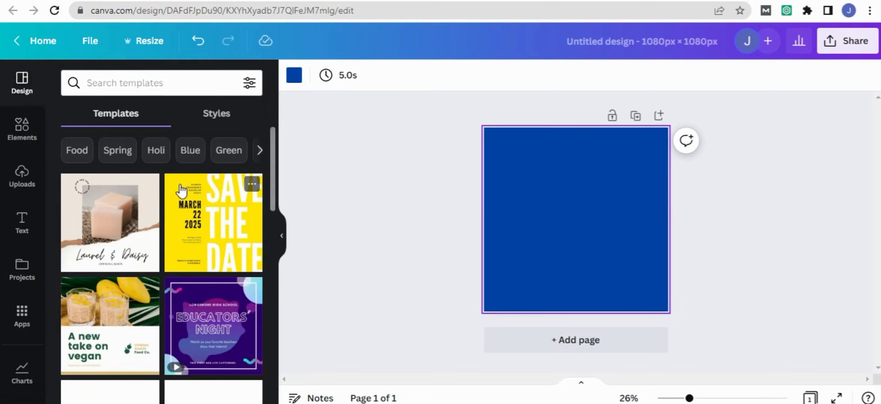
- Search the templates for "digit skill" and look through the results for a suitable design
scroll(181, 232, down, 2)
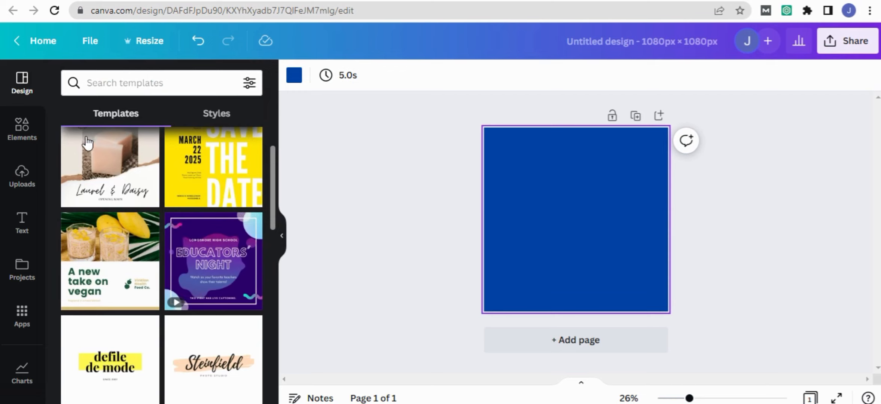
click(103, 95)
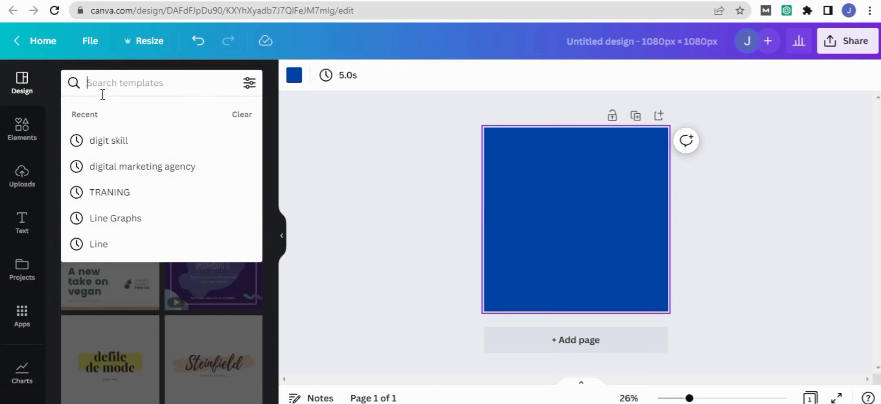
text(dig)
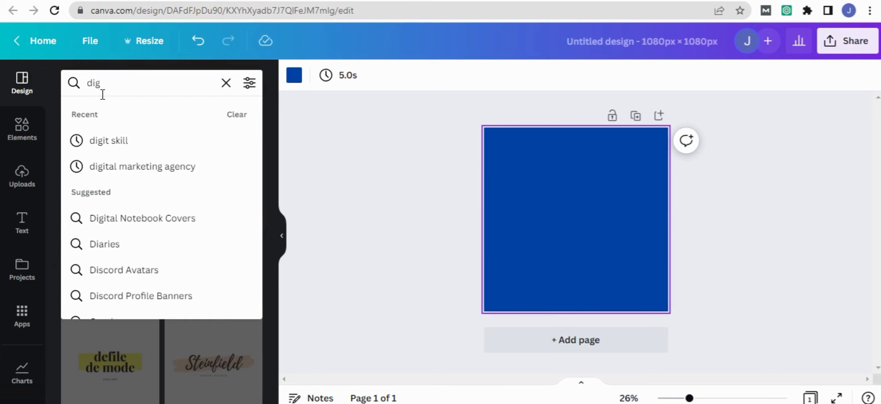
click(109, 141)
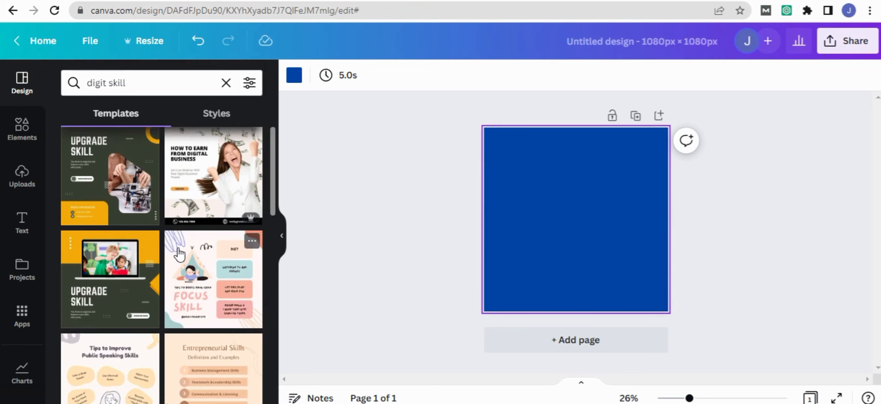
scroll(179, 253, down, 10)
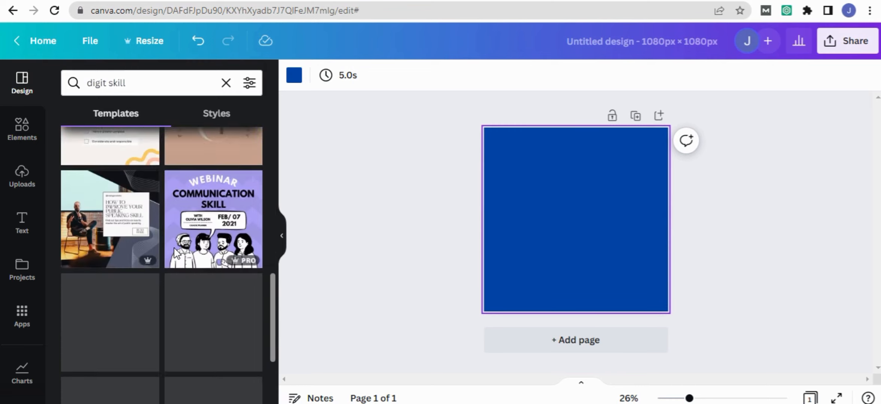
scroll(175, 254, down, 2)
scroll(179, 254, up, 2)
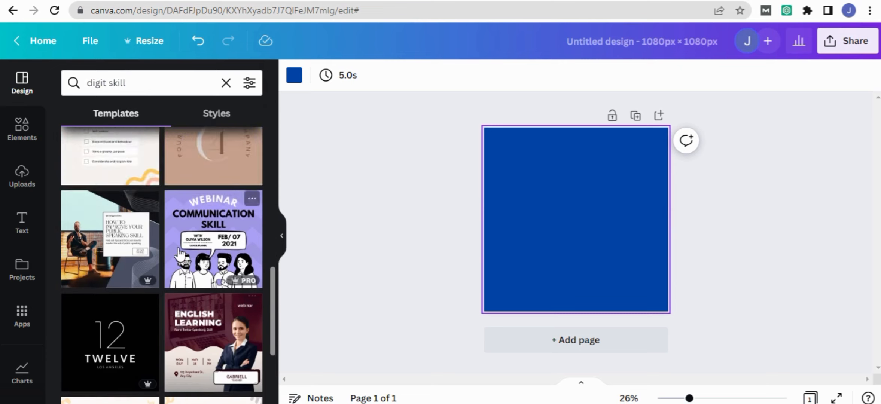
scroll(176, 251, down, 6)
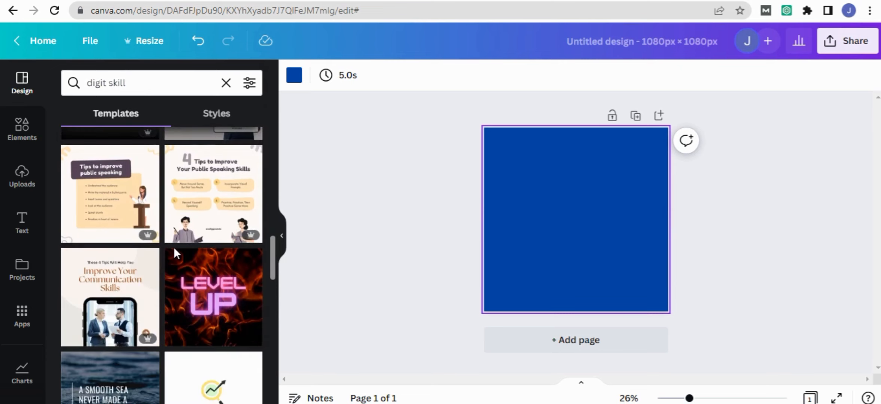
scroll(176, 251, down, 2)
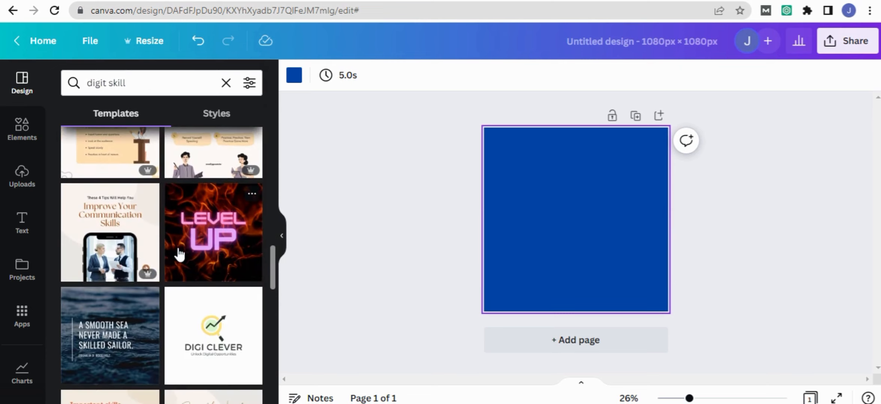
- Try the fiery "LEVEL UP" template on the page and undo it
click(211, 227)
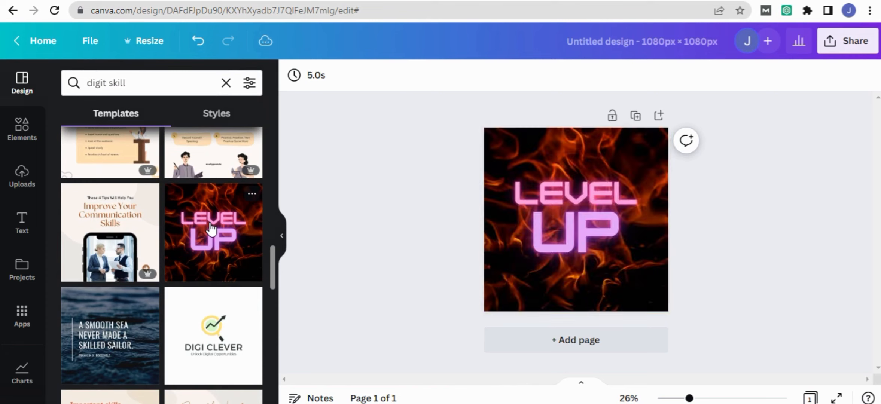
click(568, 197)
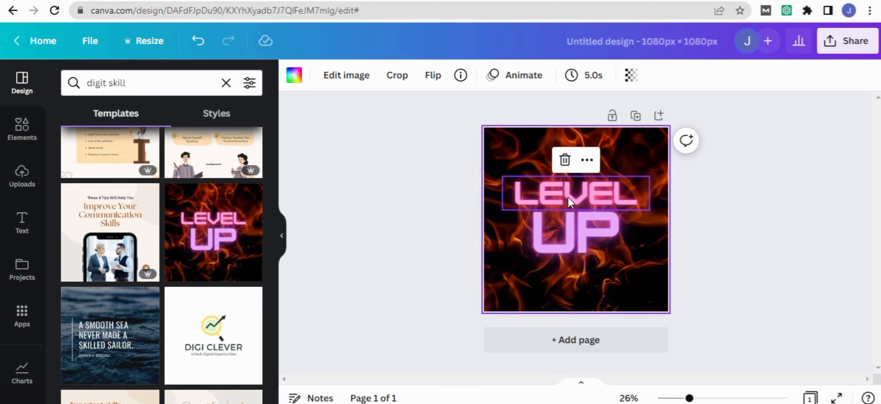
key(ctrl+z)
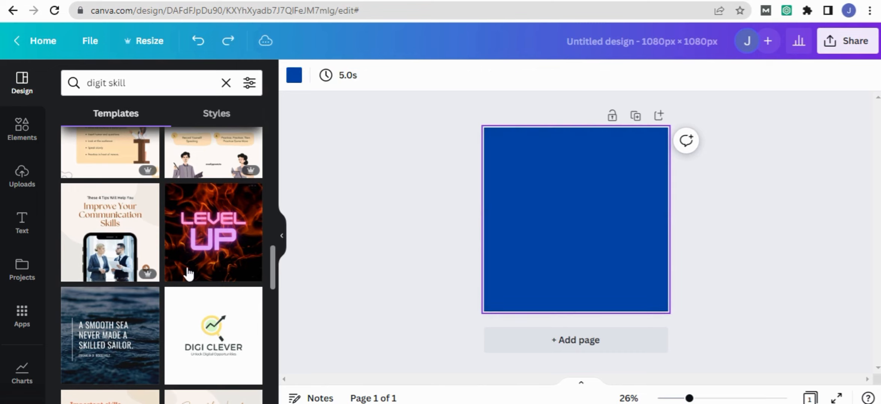
- Browse further down the "digit skill" templates, including the digital marketing designs
scroll(152, 277, down, 4)
scroll(157, 284, down, 10)
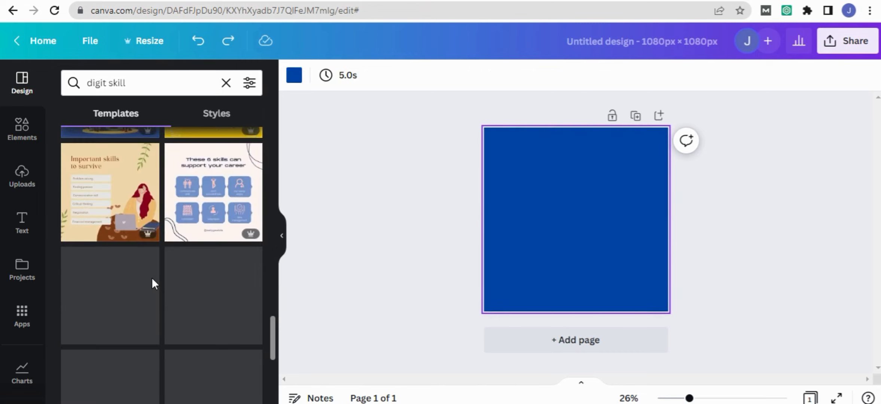
scroll(156, 284, down, 10)
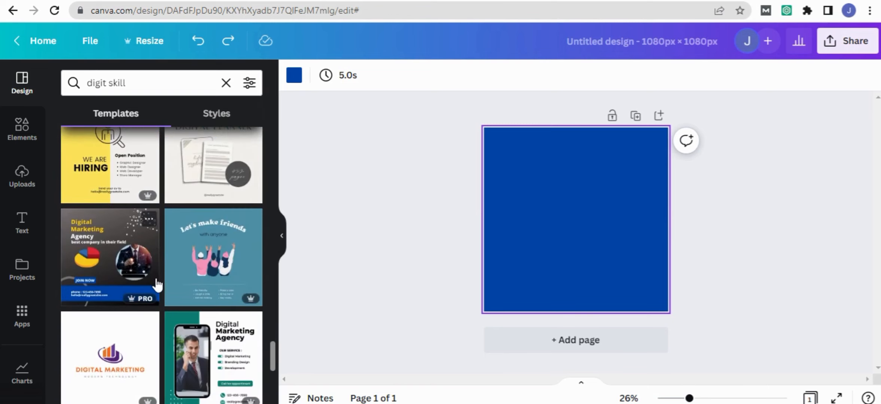
scroll(156, 283, down, 5)
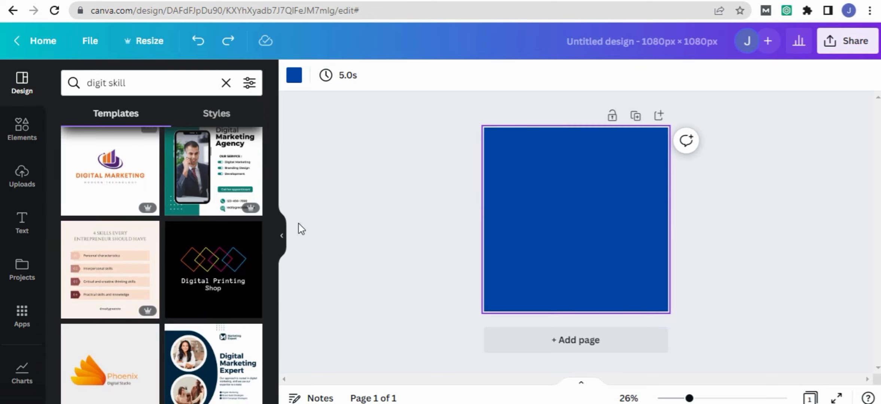
- Add a heading text box to the blue page and move it to the page's upper edge
click(22, 224)
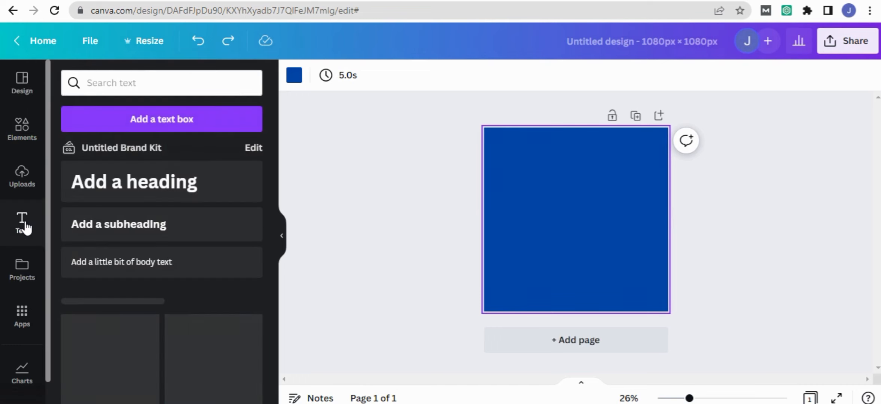
click(108, 183)
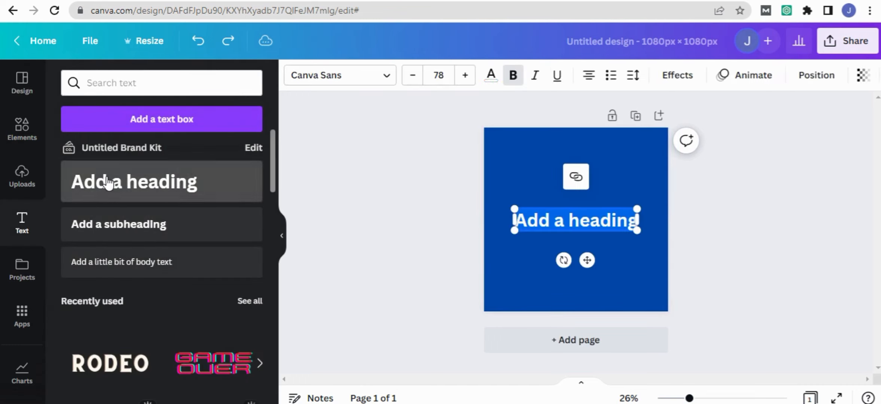
click(572, 220)
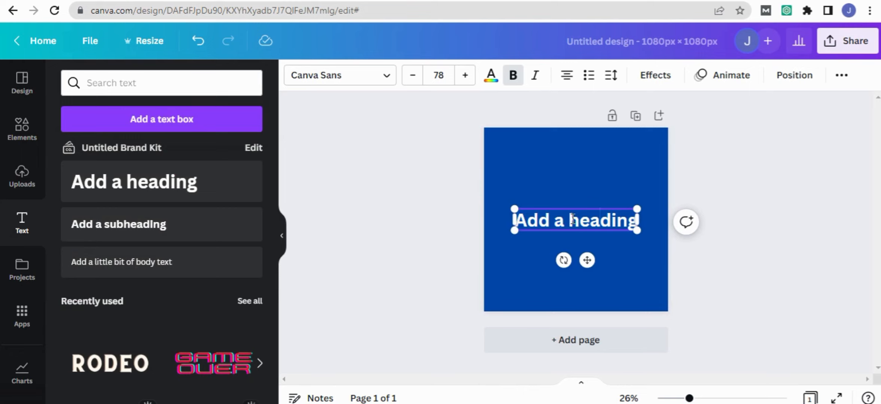
drag(574, 215, 554, 144)
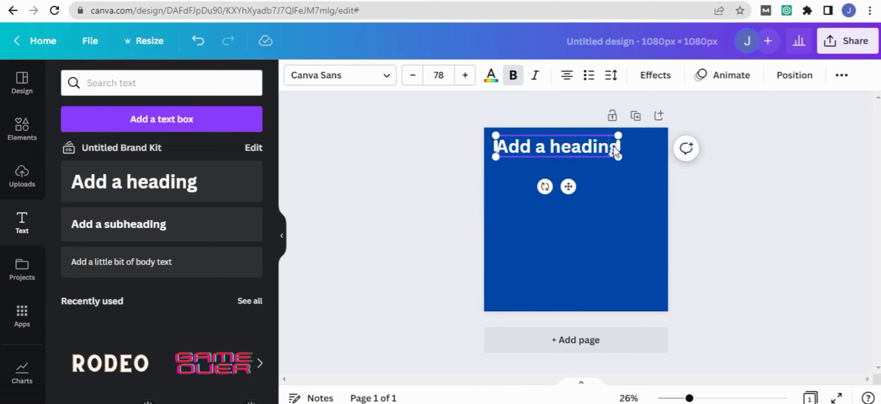
- Replace the placeholder heading with "DIGITAL SKILL TO LEARN" and narrow its text box slightly
key(BackSpace)
key(BackSpace)
key(BackSpace)
key(BackSpace)
key(BackSpace)
key(BackSpace)
key(BackSpace)
key(BackSpace)
key(BackSpace)
key(BackSpace)
key(BackSpace)
key(BackSpace)
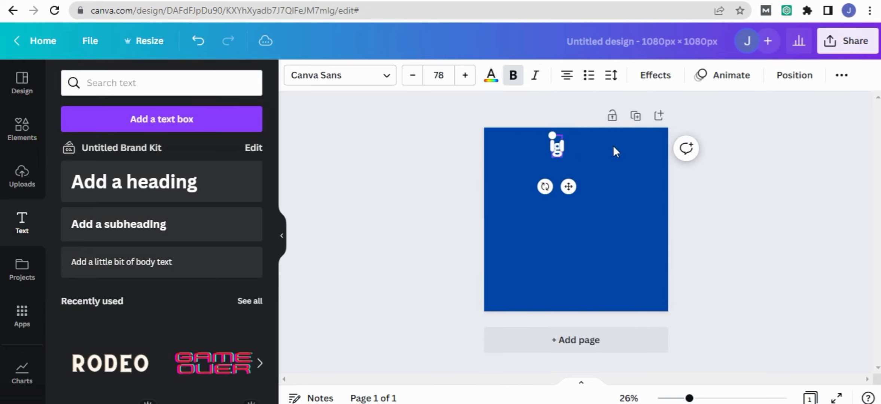
key(BackSpace)
text(D)
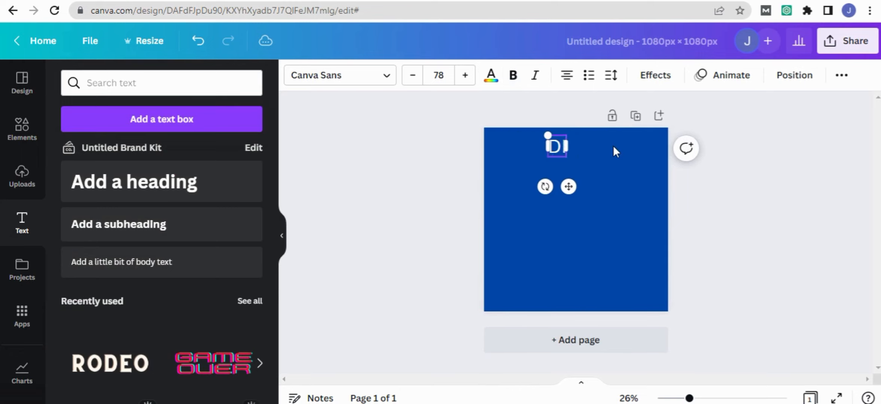
text(IGITAL S)
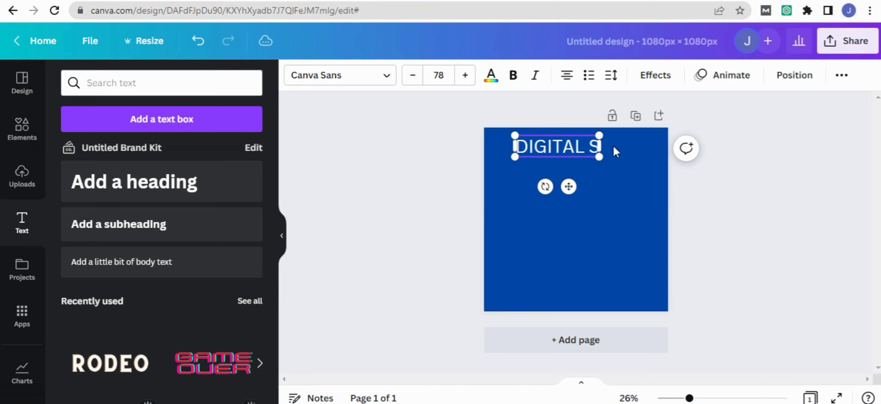
text(KILL)
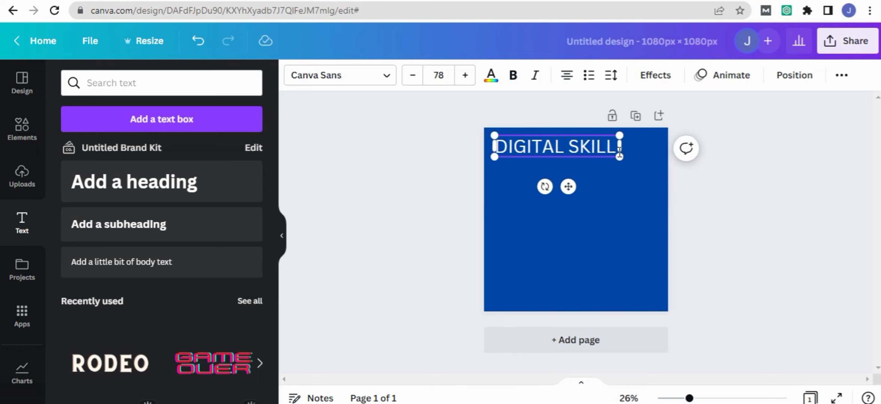
text( TO )
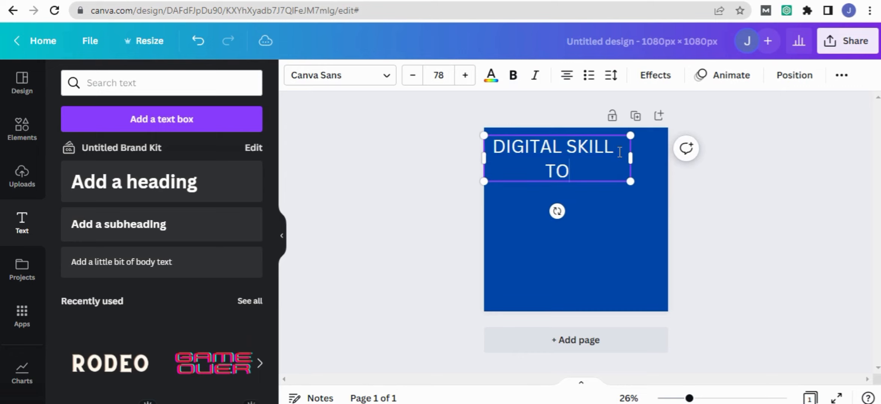
text(LEARN)
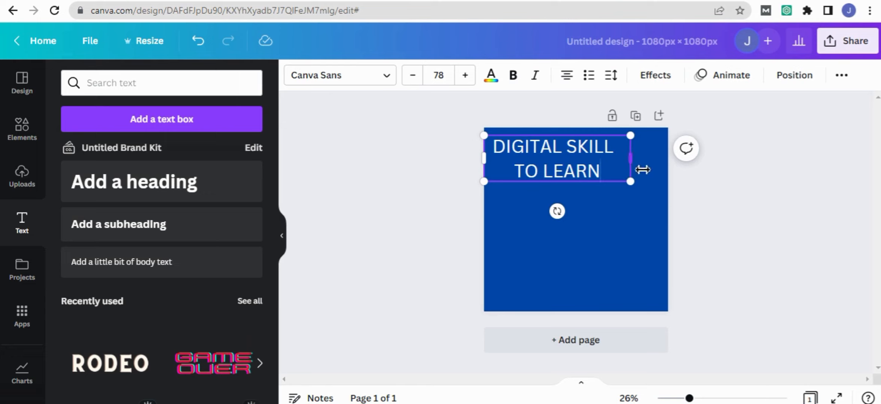
drag(643, 170, 625, 157)
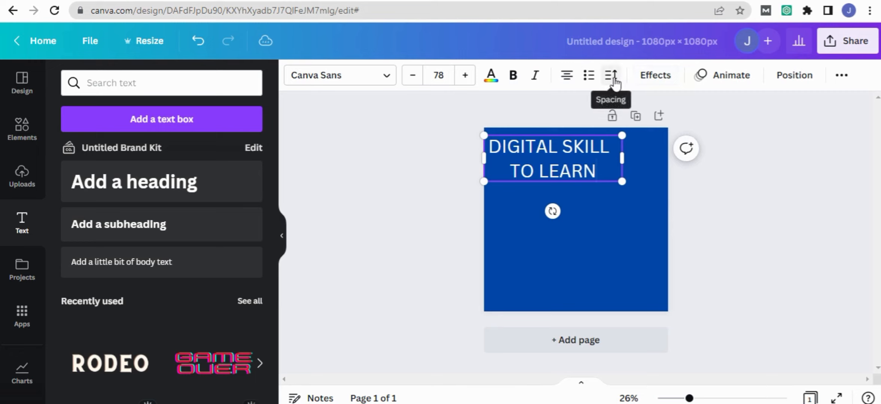
- Try the left, justified and right alignments on the heading and return it to centre alignment
click(571, 79)
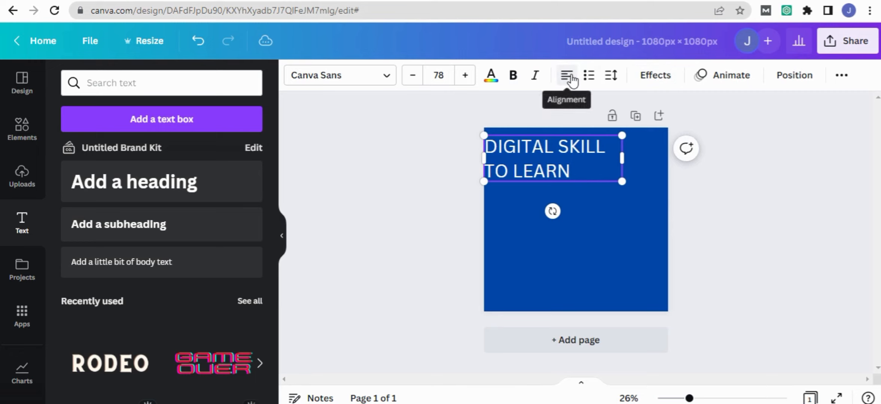
click(572, 79)
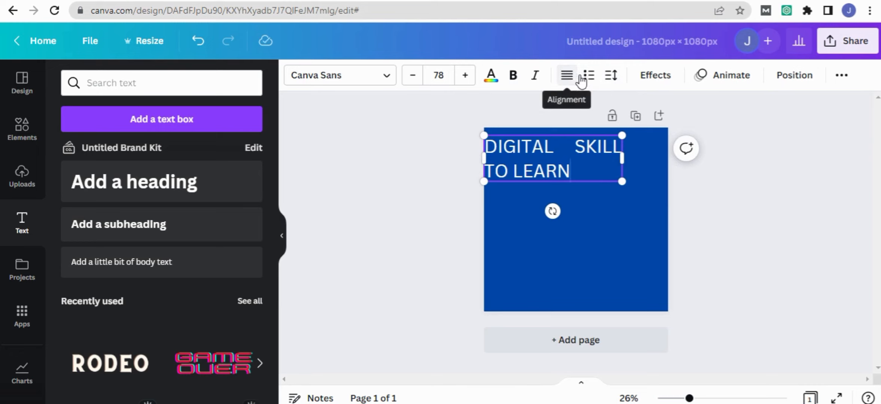
click(573, 79)
click(581, 79)
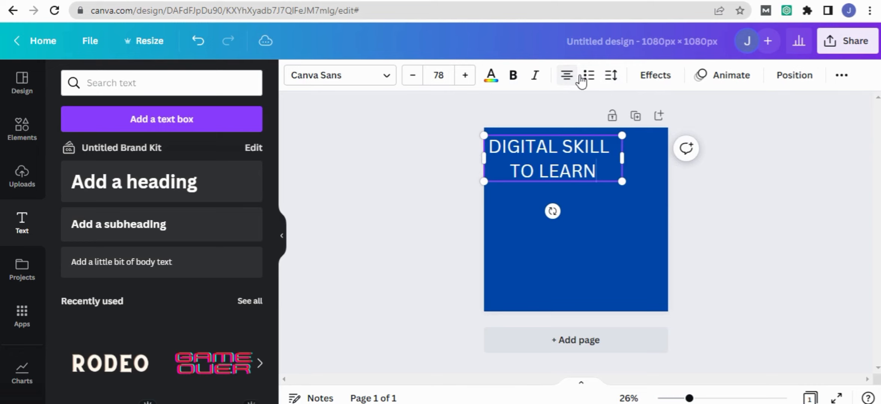
click(579, 80)
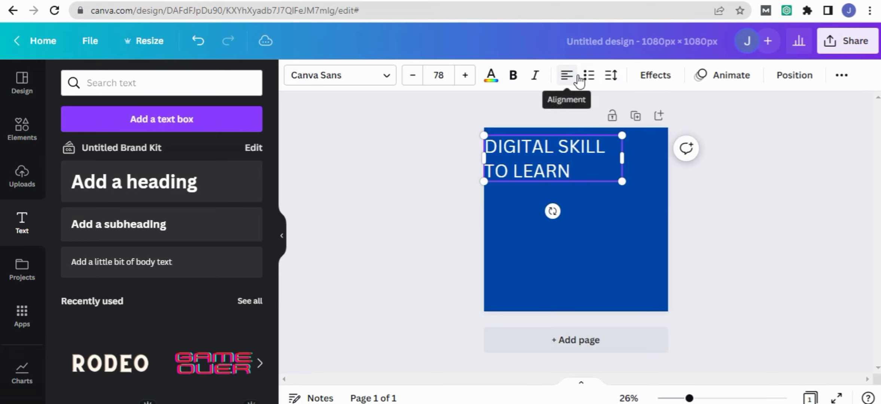
click(578, 79)
click(580, 80)
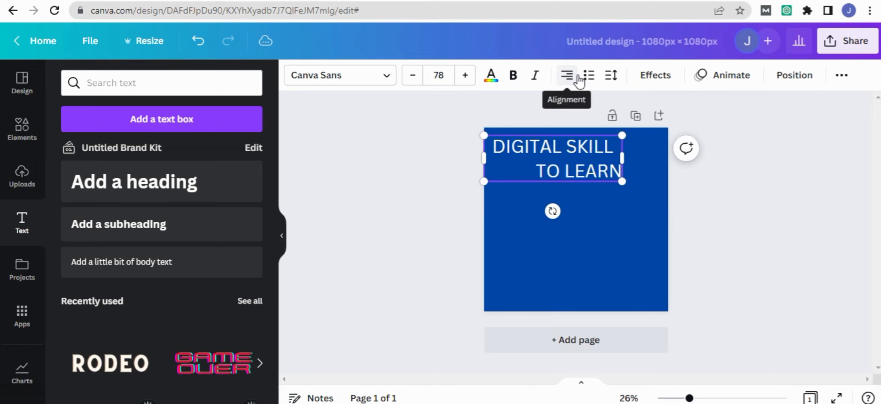
click(580, 80)
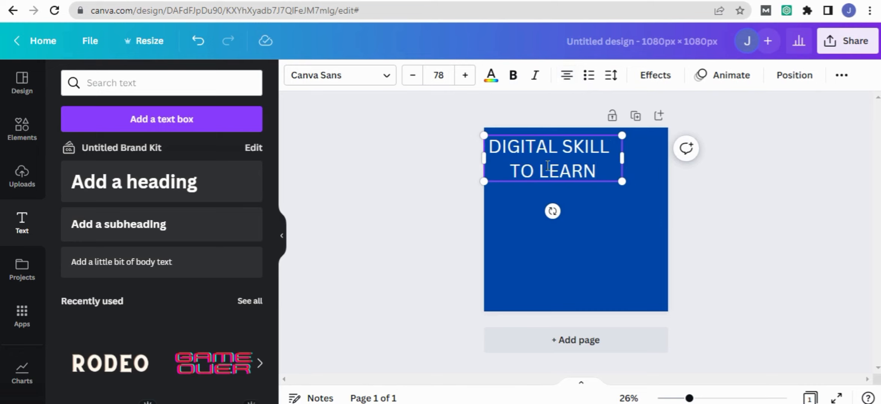
- Move the heading up against the page's upper edge and make all of its text bold
drag(543, 142, 551, 134)
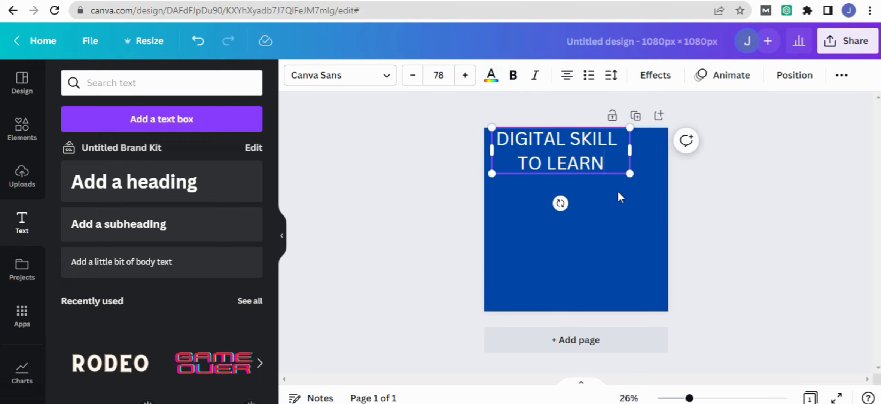
drag(612, 172, 506, 147)
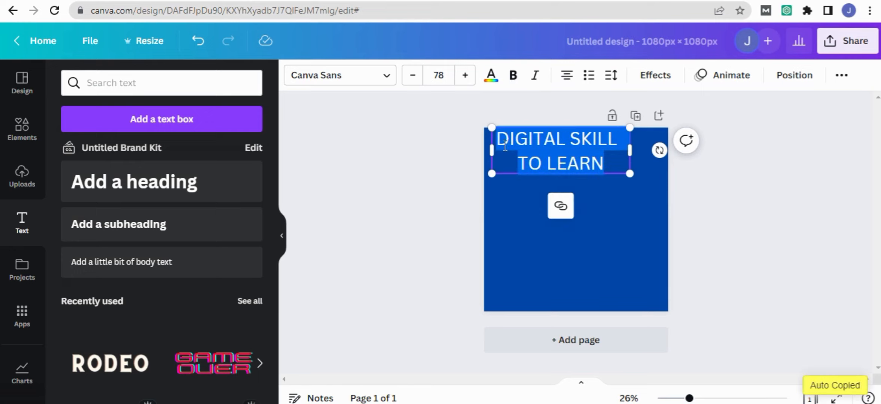
click(518, 76)
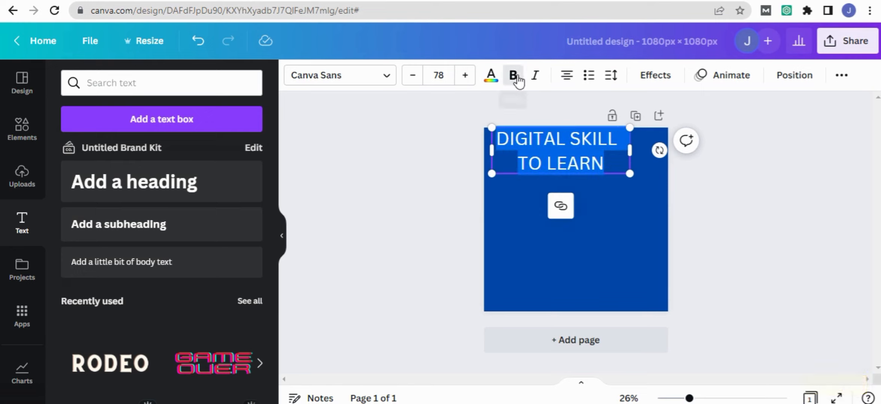
click(454, 164)
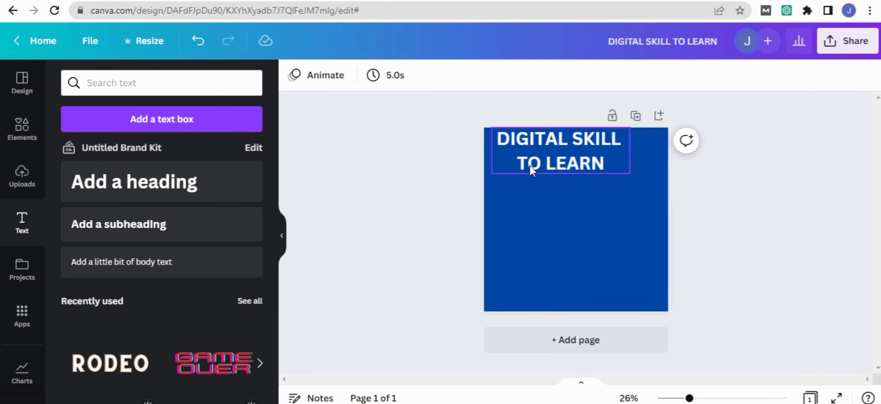
- Reduce the heading's font size to 59 and move its text box into the page's upper-left corner
click(533, 165)
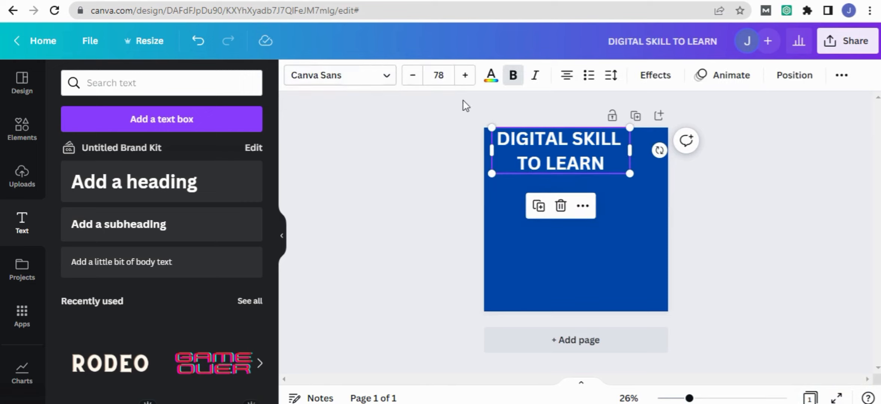
click(501, 138)
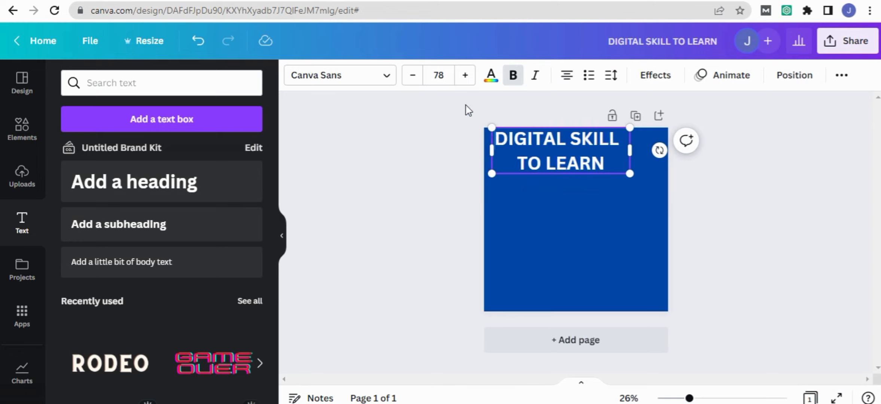
click(413, 77)
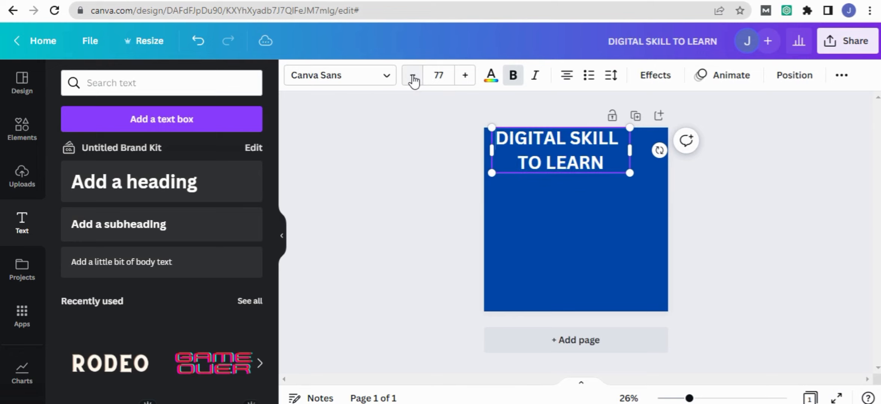
click(413, 77)
click(413, 78)
click(413, 78)
click(413, 78)
click(414, 77)
click(413, 77)
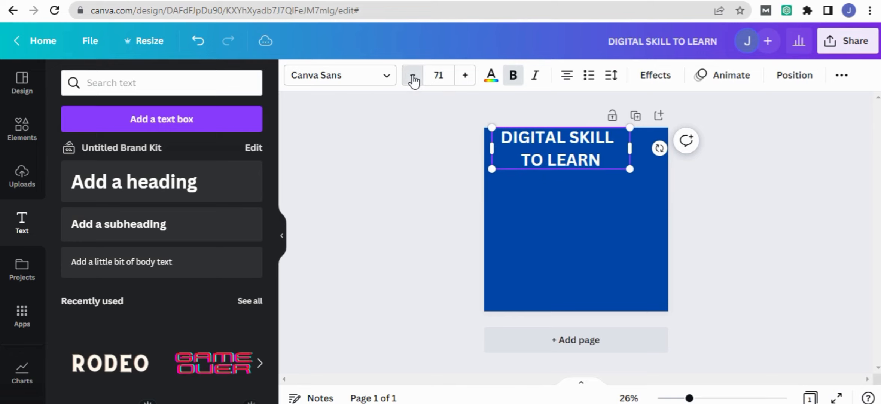
click(413, 78)
click(414, 78)
click(413, 78)
click(413, 78)
click(414, 78)
click(413, 77)
click(413, 78)
click(414, 78)
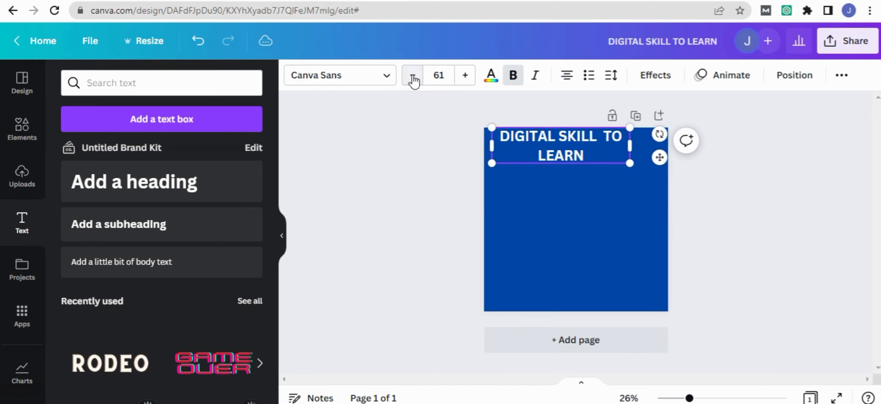
click(413, 77)
click(413, 78)
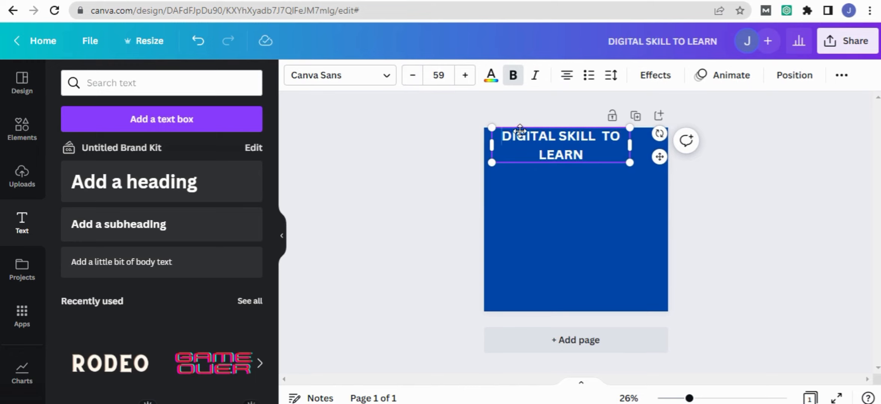
drag(521, 130, 512, 131)
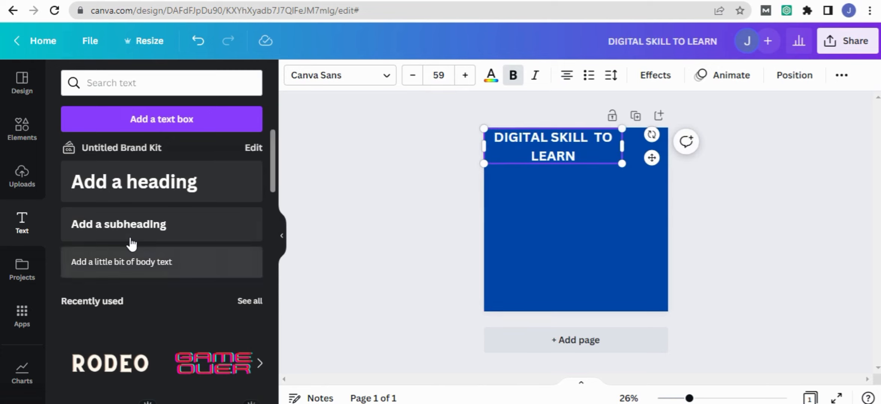
- Add the uploaded Digital Skill Resources logo, shrink it and place it beside the heading in the page's upper-right corner
click(26, 184)
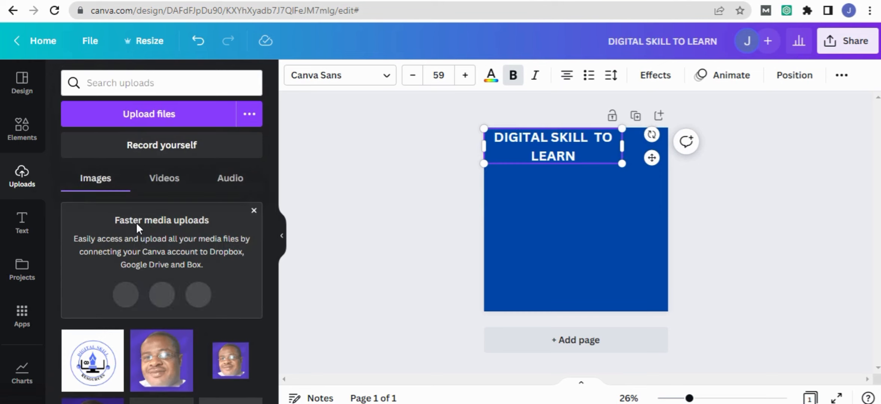
click(104, 367)
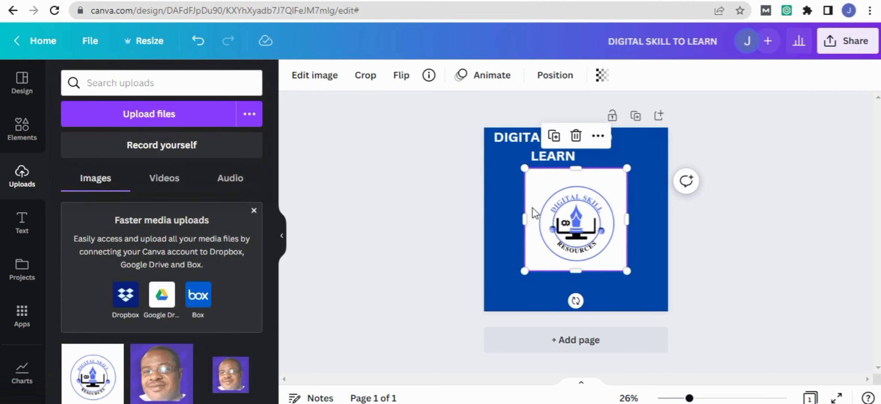
drag(638, 182, 600, 235)
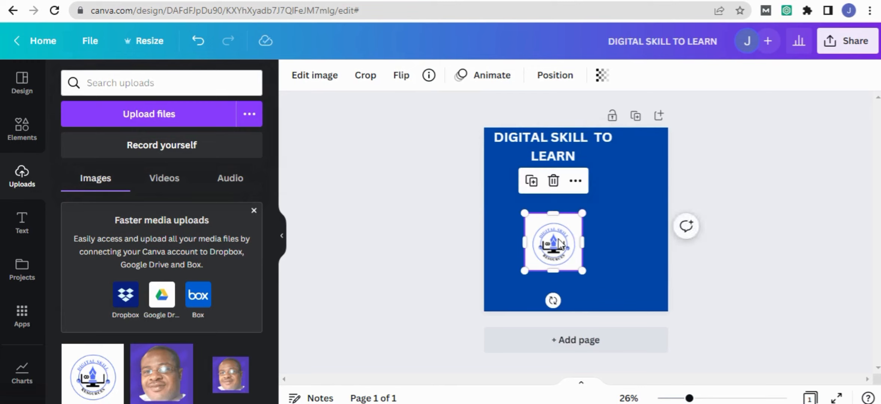
drag(560, 244, 641, 151)
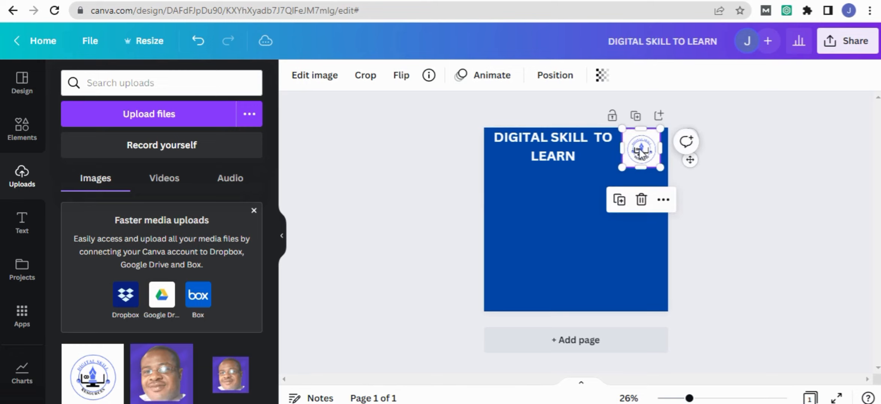
click(569, 220)
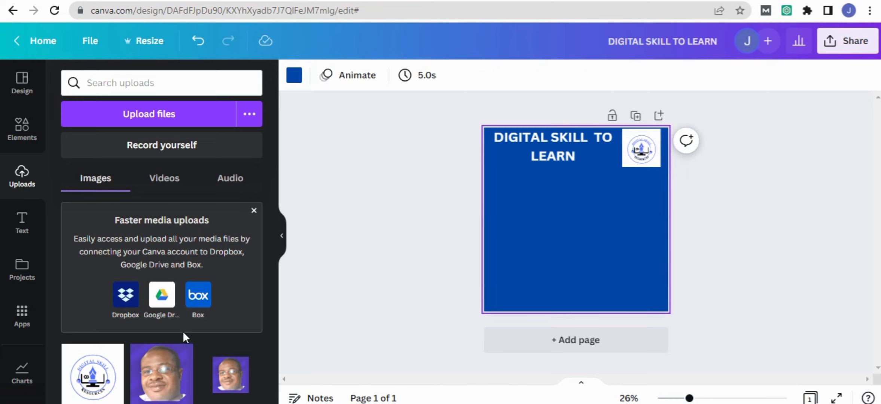
- Look through the uploaded images and the elements library's shapes, graphics, stickers and photos for something to add to the post
scroll(156, 335, down, 5)
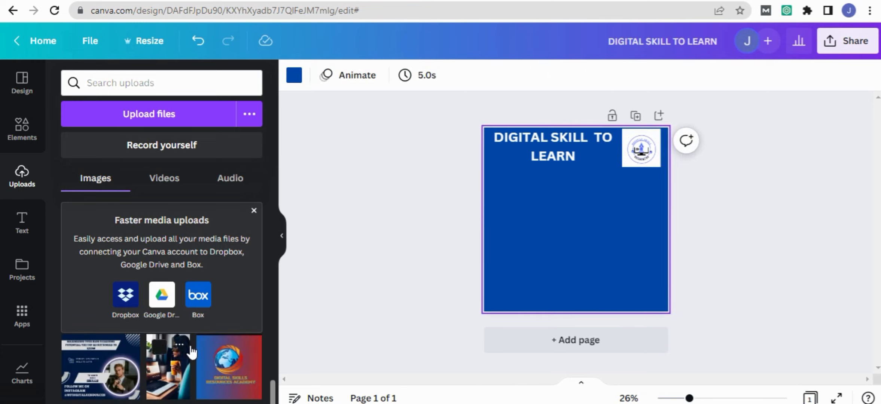
scroll(191, 352, down, 5)
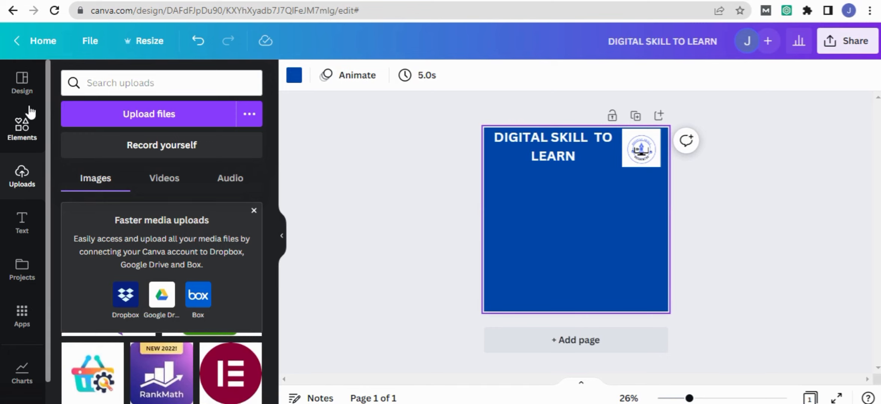
click(23, 129)
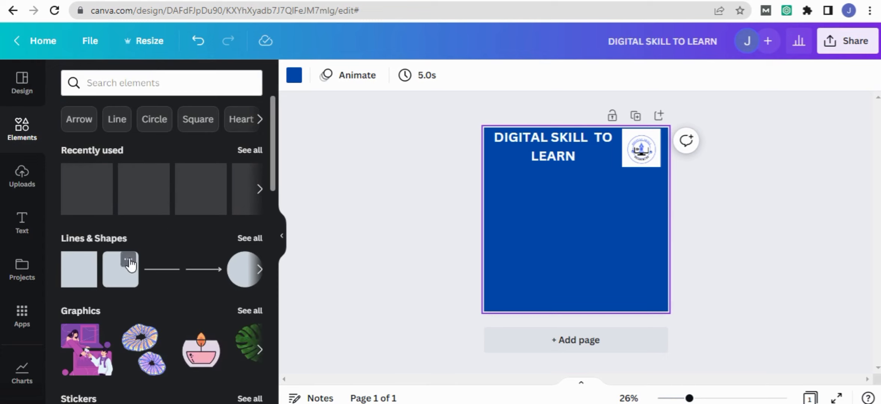
scroll(141, 299, down, 3)
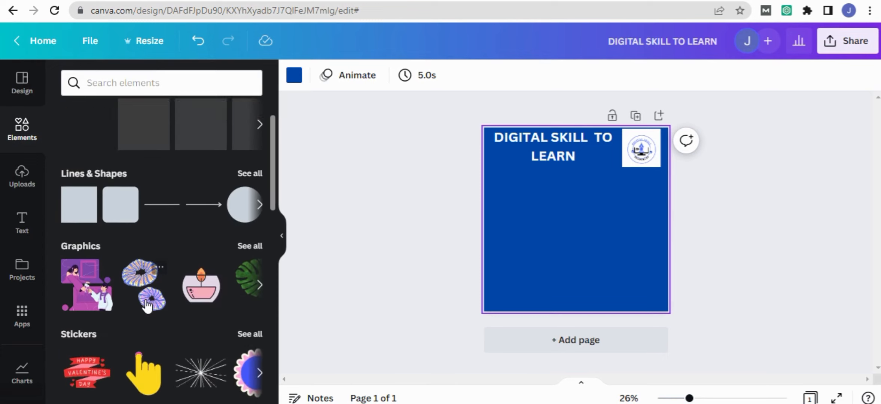
scroll(149, 315, down, 2)
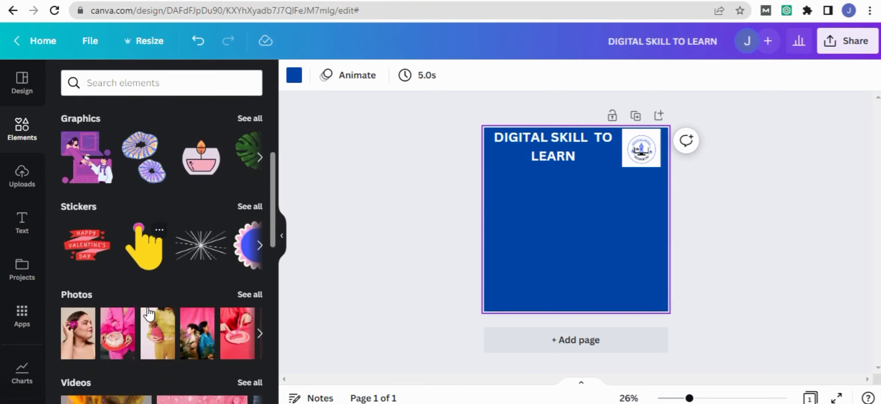
scroll(149, 314, up, 2)
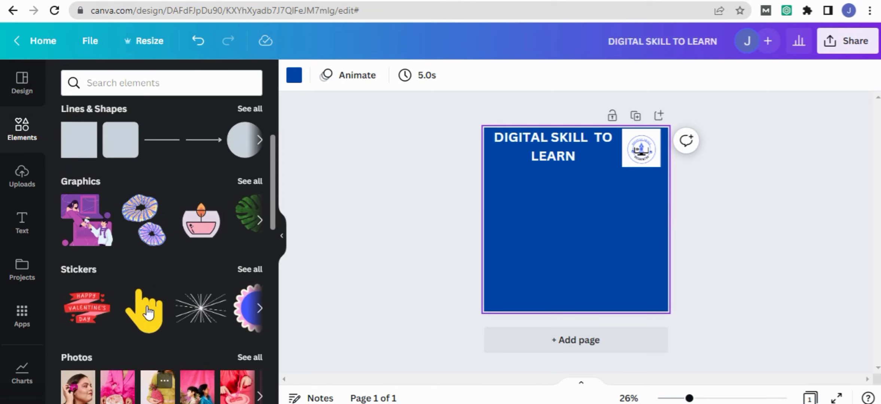
- Add the white starburst line sticker, shrink it and place it beneath the heading near the page's left edge
click(201, 310)
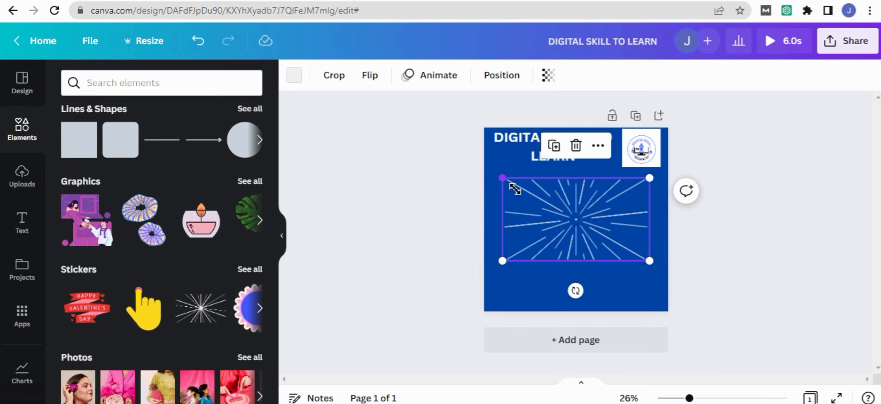
mouse_move(515, 189)
mouse_down()
mouse_move(539, 214)
mouse_move(526, 198)
mouse_up()
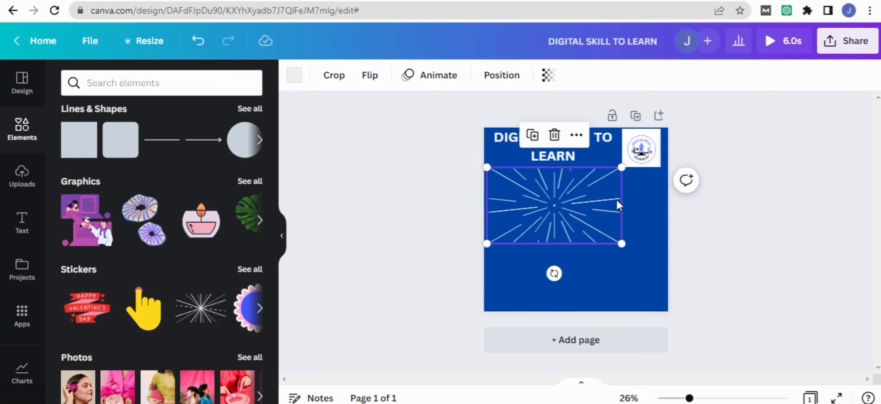
drag(630, 182, 621, 187)
click(641, 279)
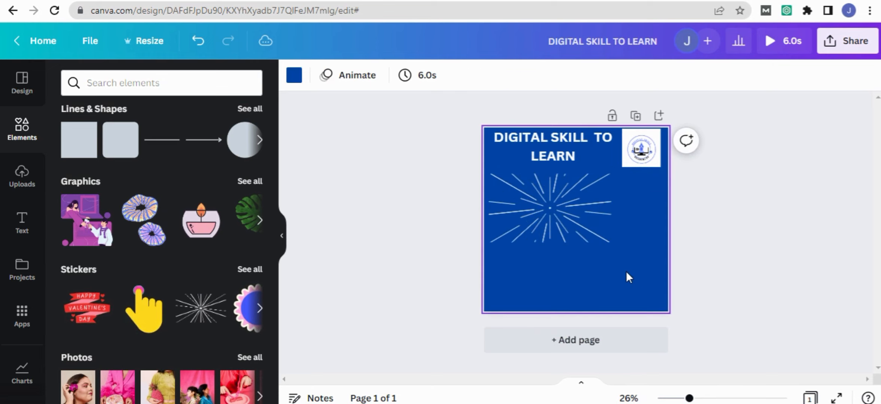
- Add the yellow pointing-hand sticker, shrink it to about 207 × 240 and place it just below the starburst's left half
click(153, 310)
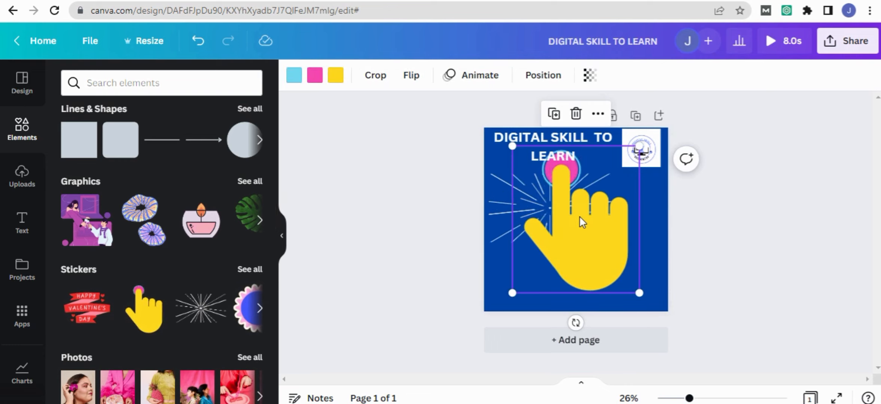
drag(537, 176, 626, 217)
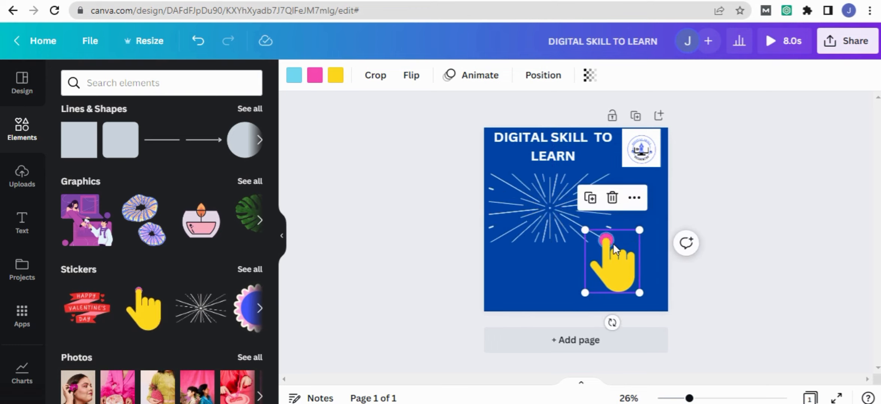
drag(611, 253, 542, 252)
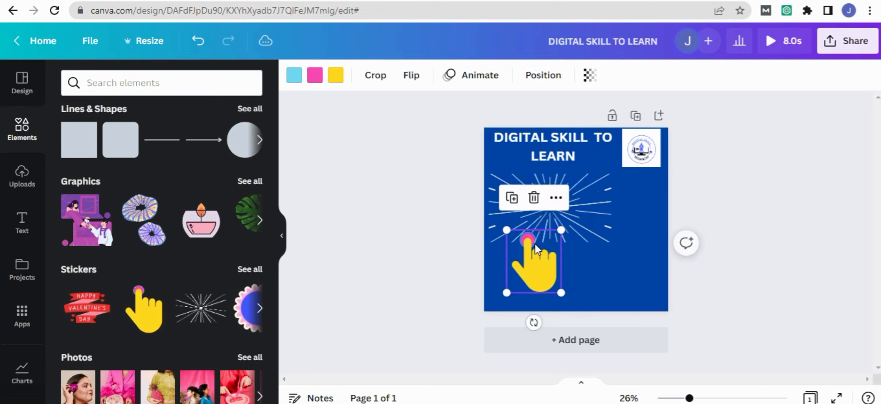
drag(570, 300, 549, 291)
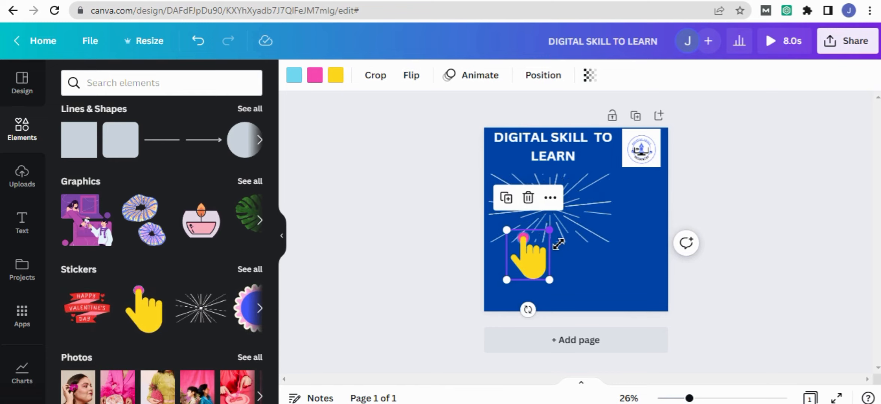
drag(549, 230, 550, 252)
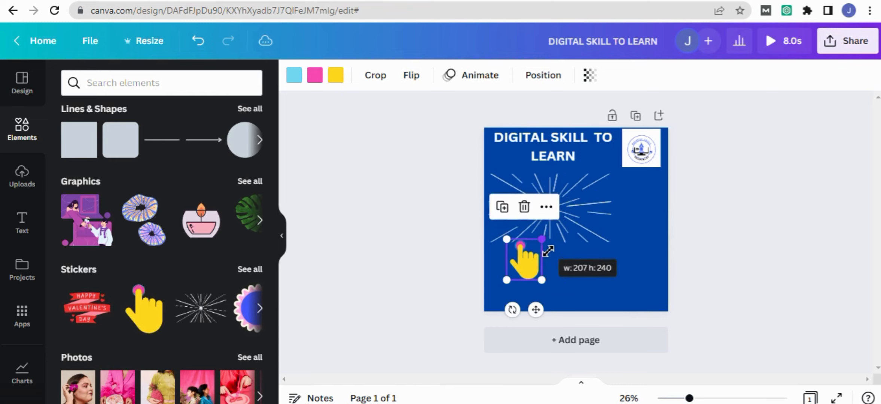
click(553, 257)
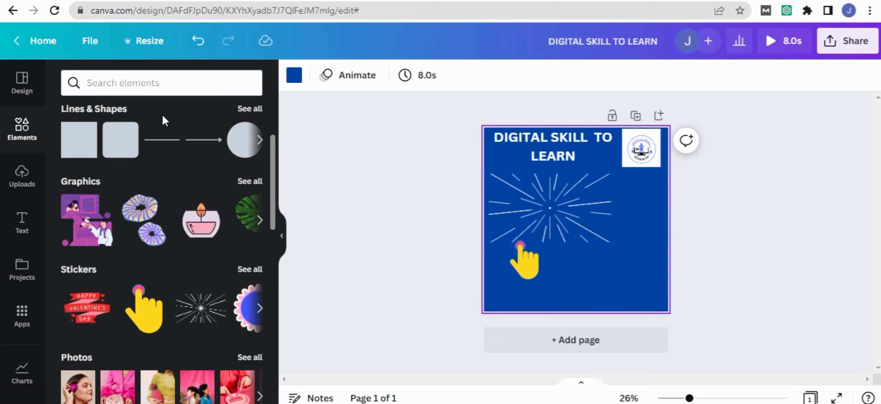
- Add a subheading reading "CLICK AND JOIN CLASS" across the lower part of the starburst
click(23, 222)
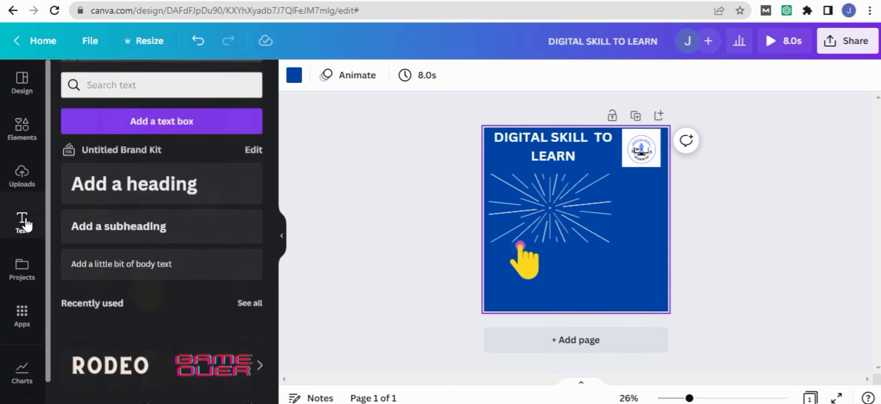
click(147, 237)
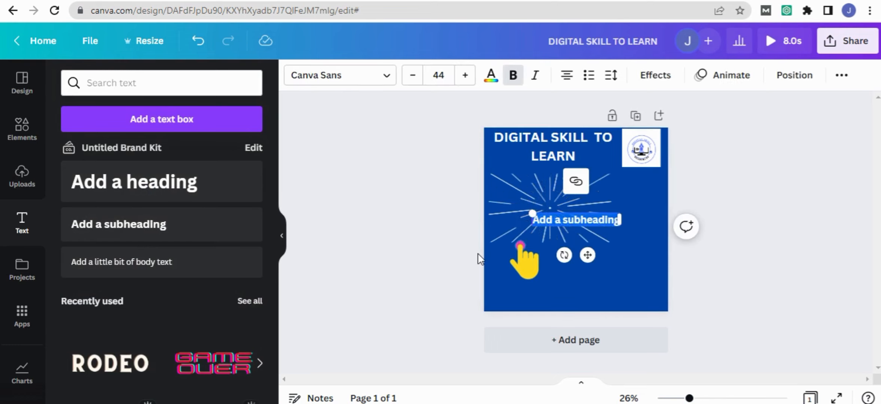
text(click)
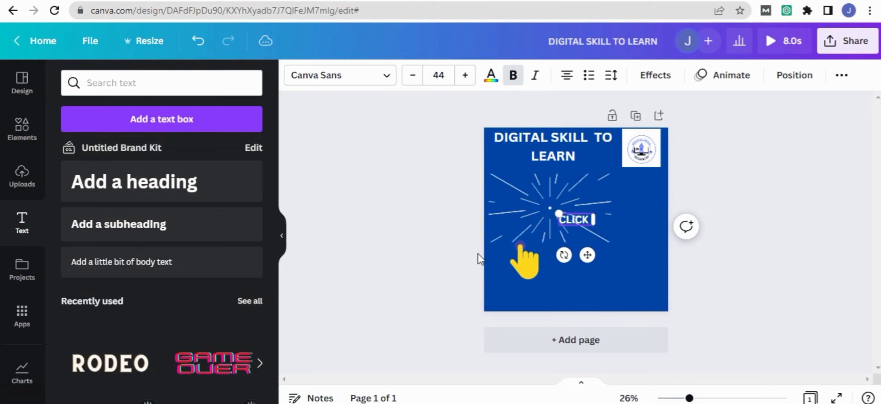
text( ANE JO)
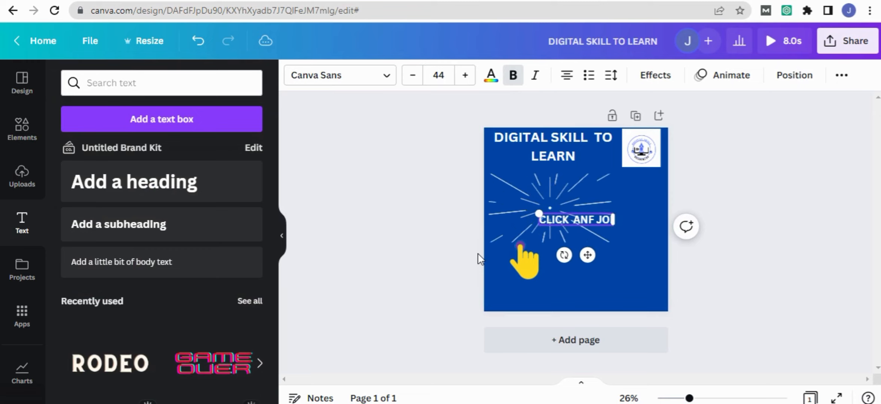
text(IN CLASS)
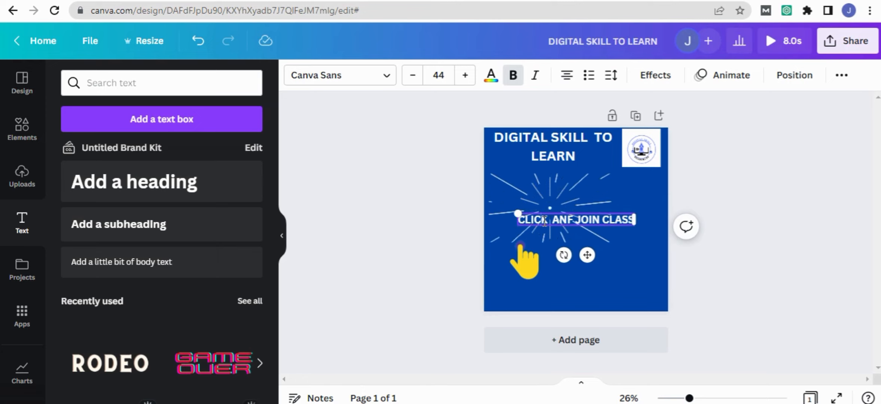
drag(546, 219, 512, 236)
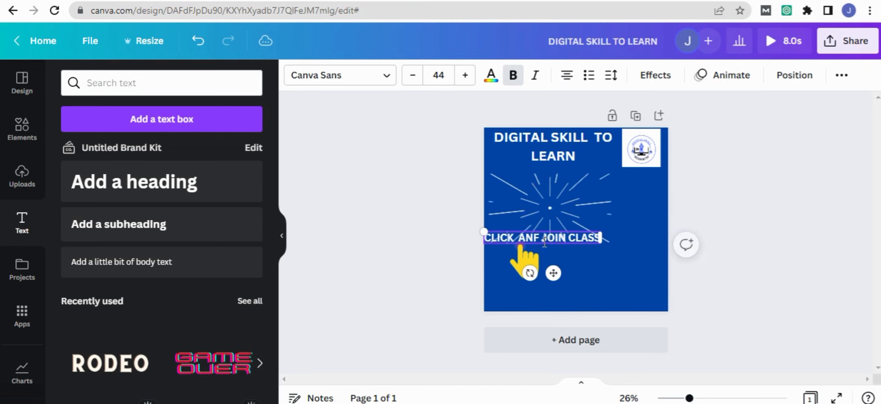
key(BackSpace)
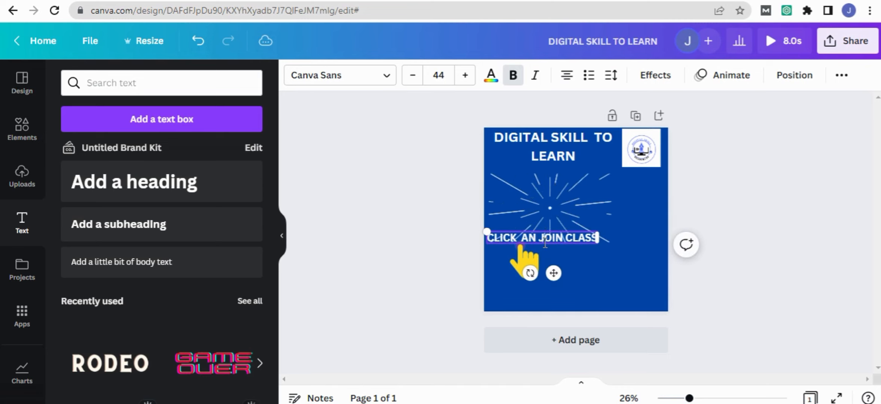
text(D)
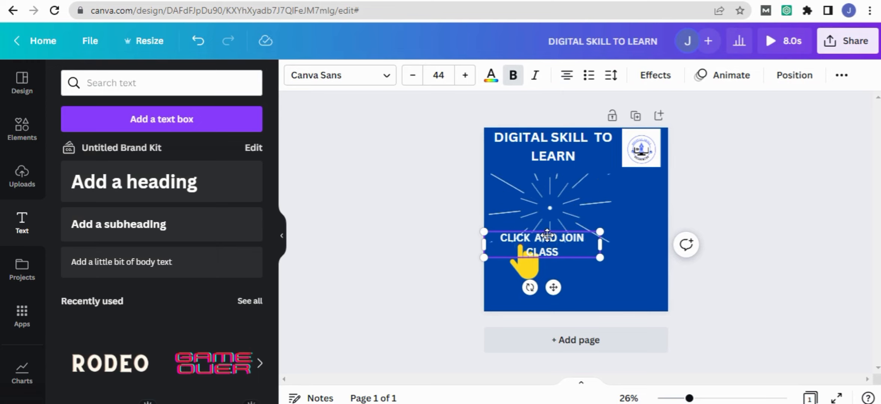
- Move the subheading up so it sits just above the hand sticker and narrow its text box
drag(546, 238, 543, 222)
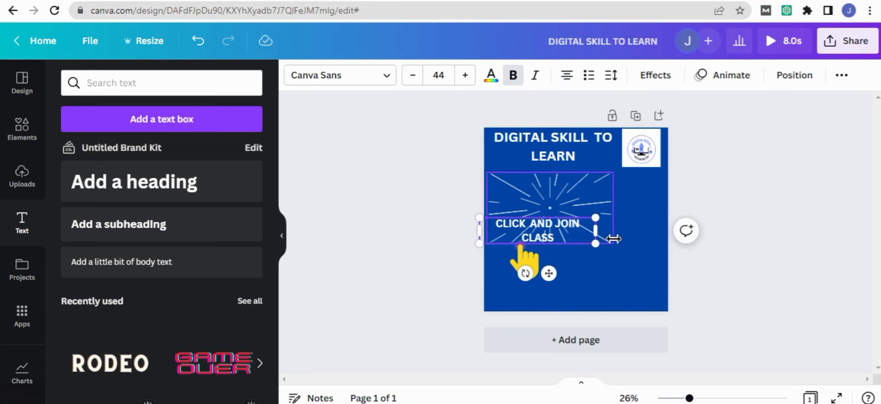
drag(596, 232, 584, 244)
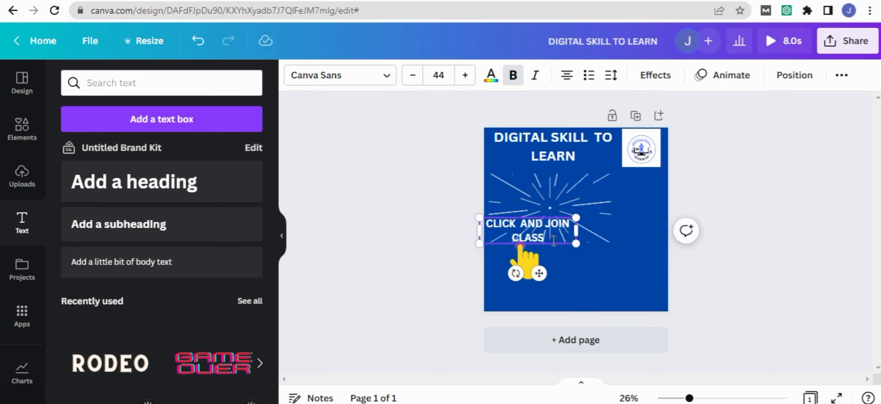
click(626, 230)
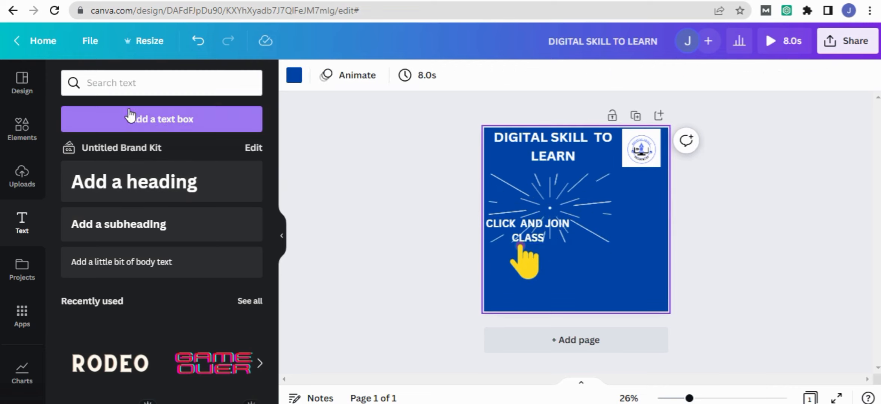
- Search the elements library for "marketing"
scroll(157, 223, down, 3)
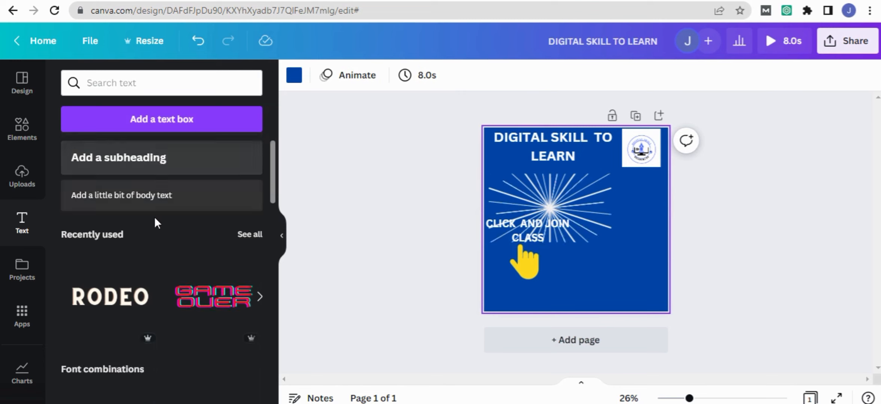
click(29, 133)
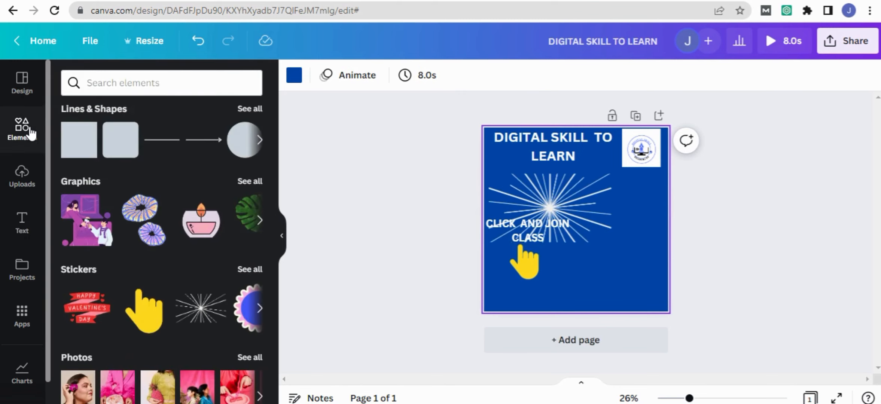
click(128, 91)
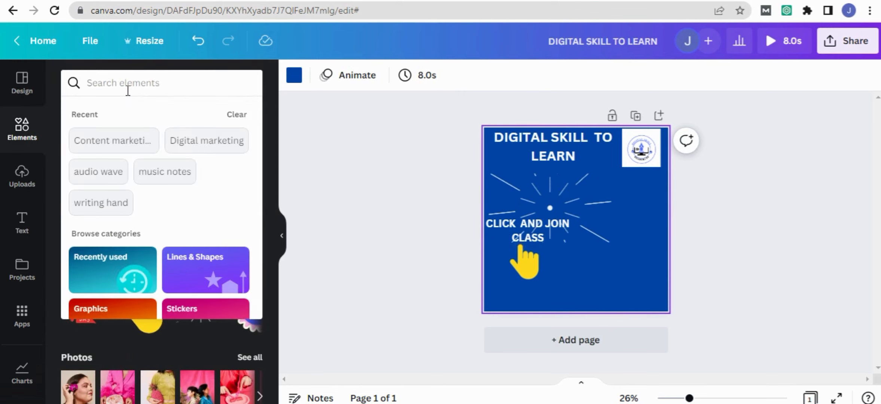
text(MARKETING)
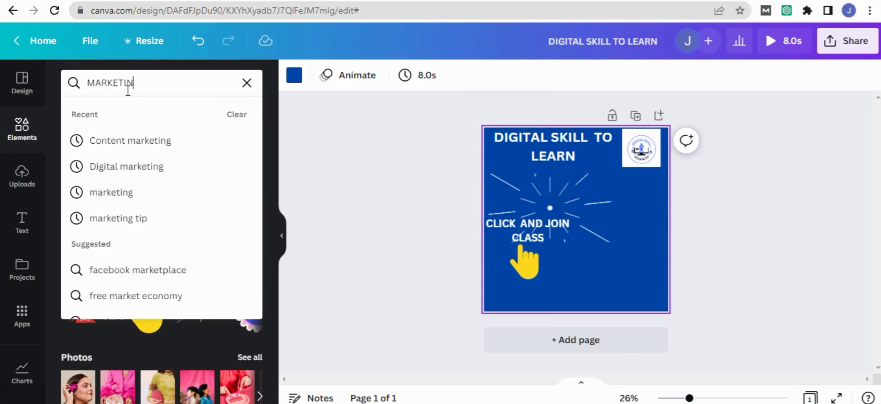
click(110, 193)
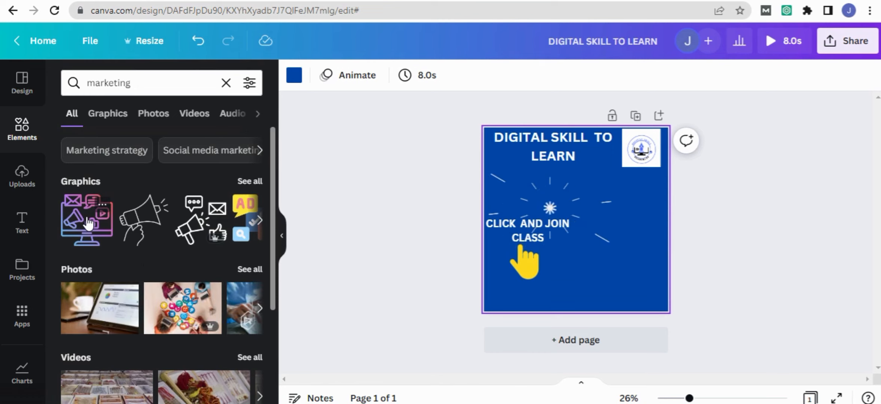
- Add the Marketing Strategy photo of hands at a laptop from the results and enlarge it slightly
scroll(180, 282, down, 4)
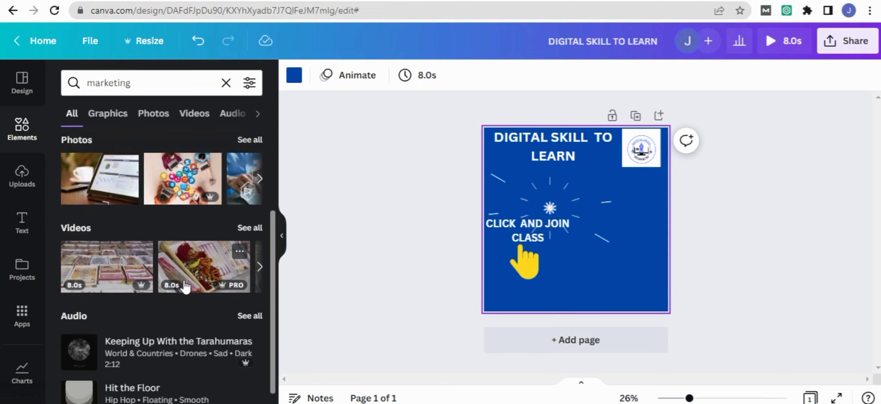
scroll(180, 285, down, 1)
scroll(179, 281, up, 4)
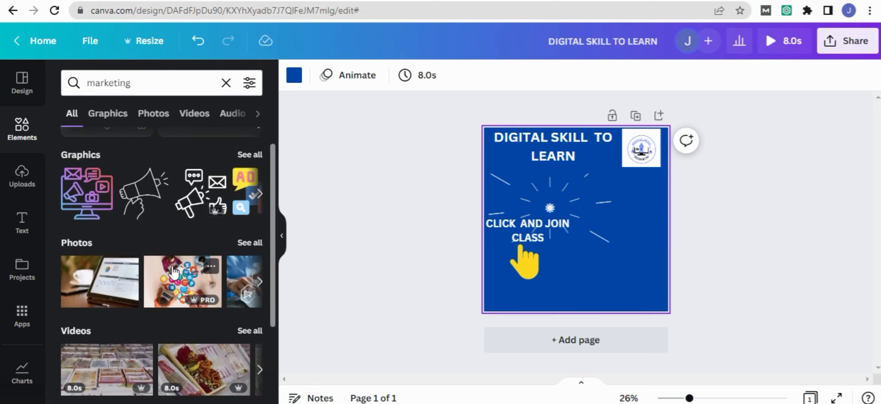
click(245, 269)
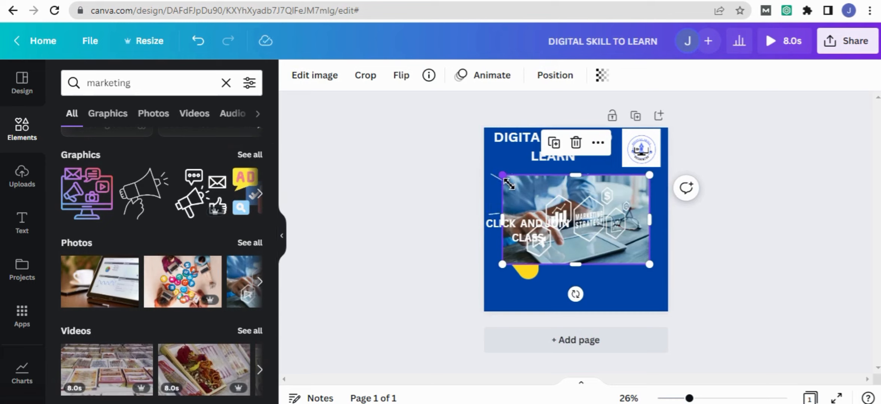
drag(506, 180, 498, 170)
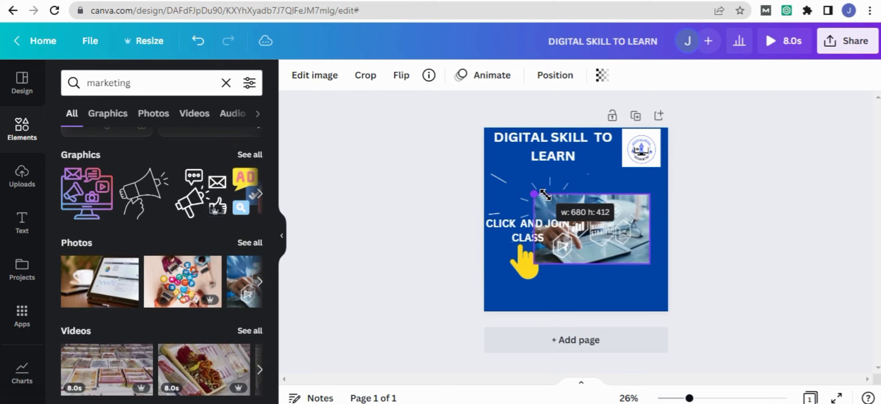
drag(560, 195, 500, 172)
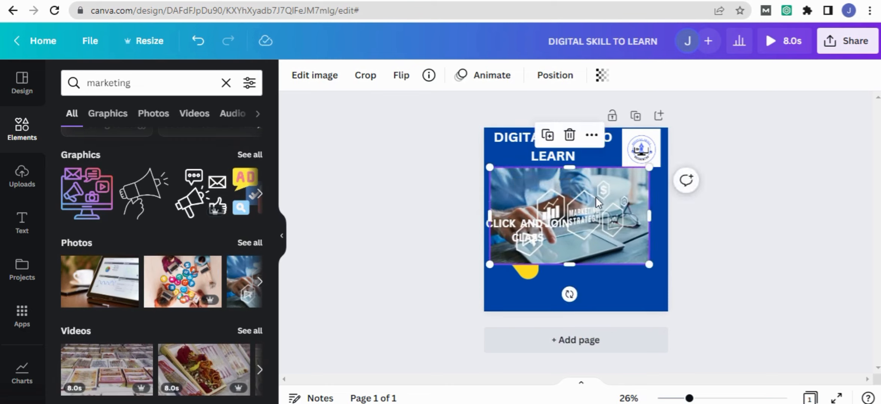
- Move the photo down to the page's lower edge and widen it to span the full page width
drag(604, 203, 604, 251)
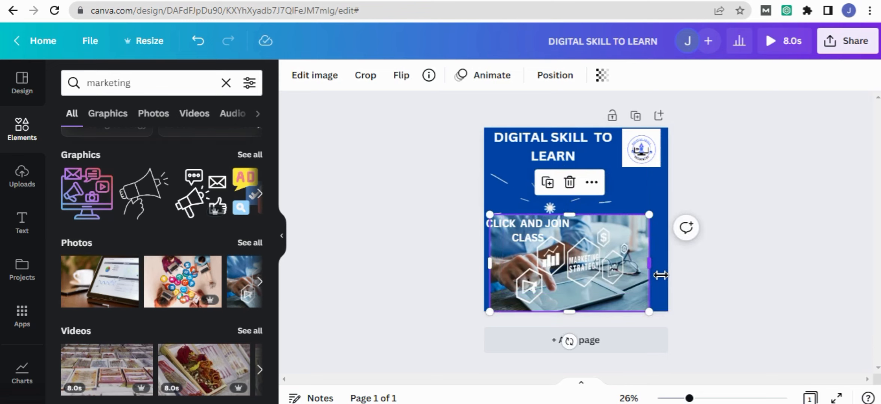
drag(660, 275, 677, 273)
drag(500, 270, 490, 270)
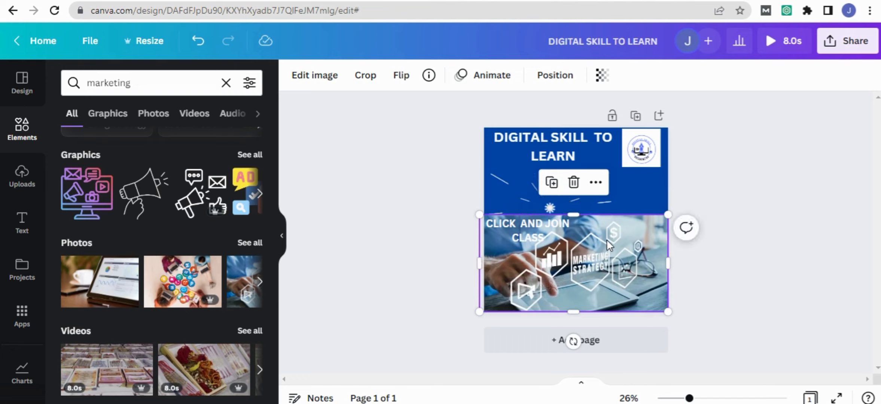
click(425, 182)
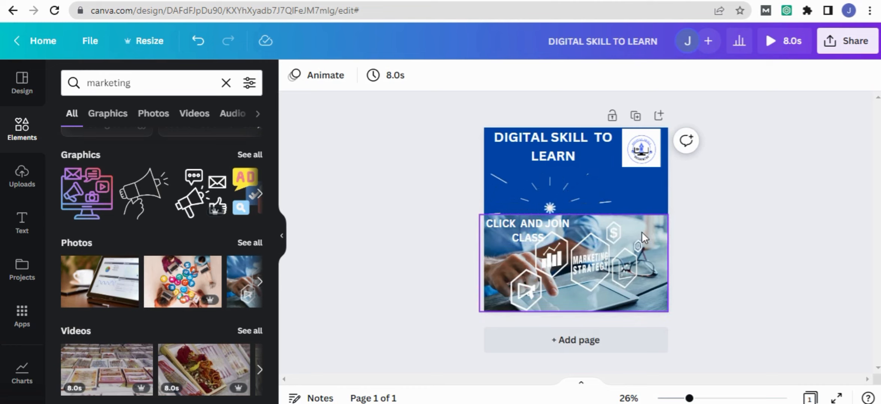
- Shrink the starburst and move it up between the heading and the photo
click(567, 195)
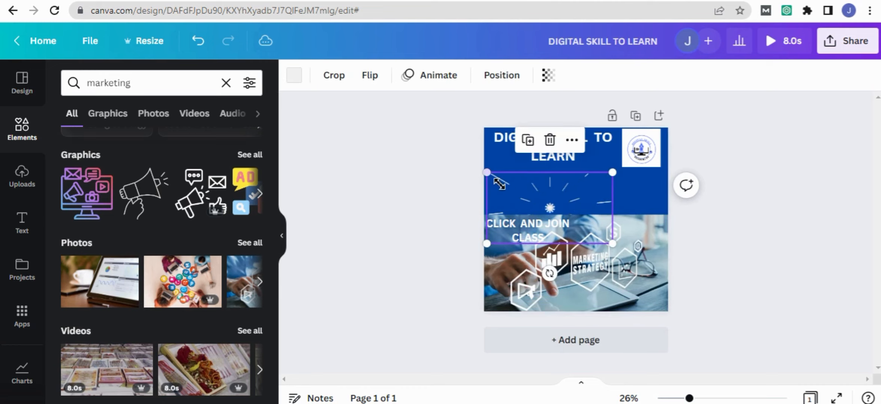
drag(512, 190, 530, 189)
click(559, 269)
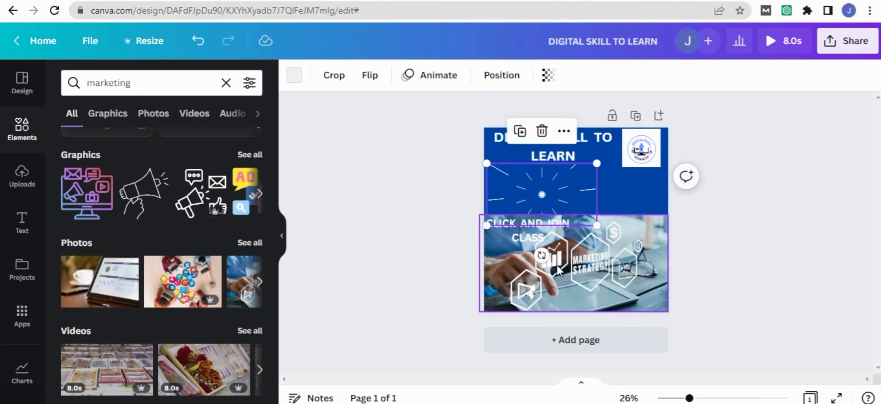
- Move the pointing-hand sticker out from behind the marketing photo onto the starburst, and return the photo to the page's lower edge
drag(559, 270, 696, 265)
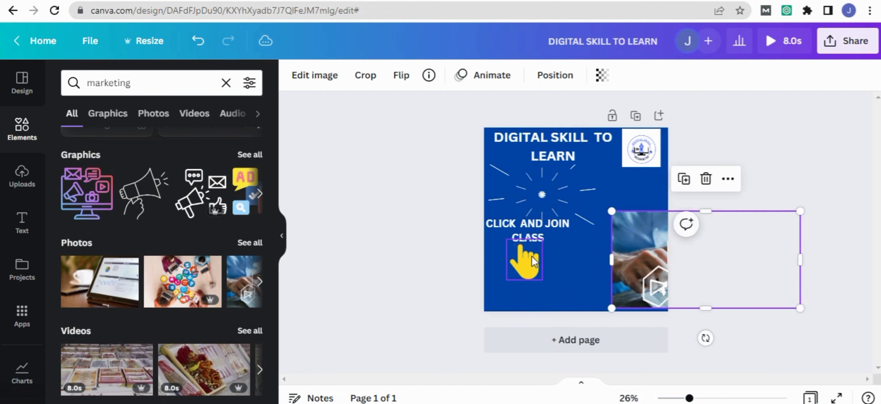
click(534, 261)
drag(534, 261, 557, 244)
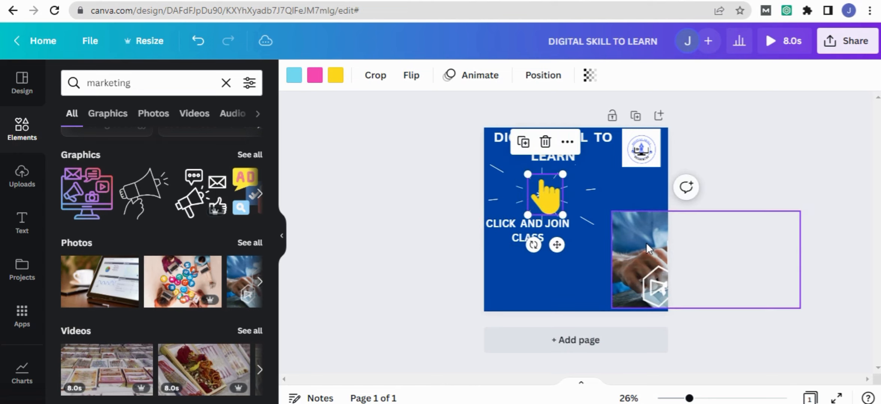
drag(649, 249, 523, 278)
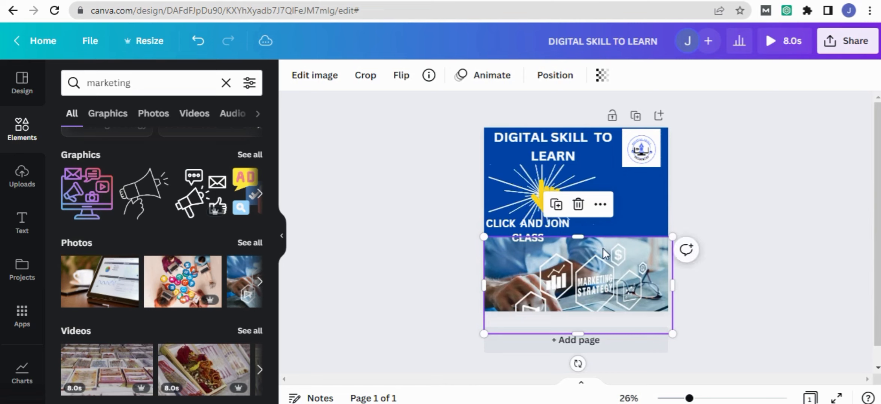
click(632, 213)
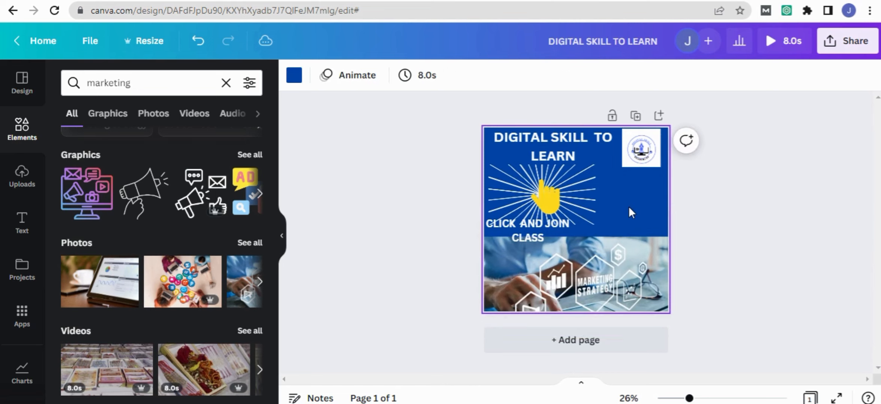
- Move the "CLICK AND JOIN CLASS" text so it sits centred beneath the pointing-hand sticker
click(518, 226)
drag(536, 225, 546, 225)
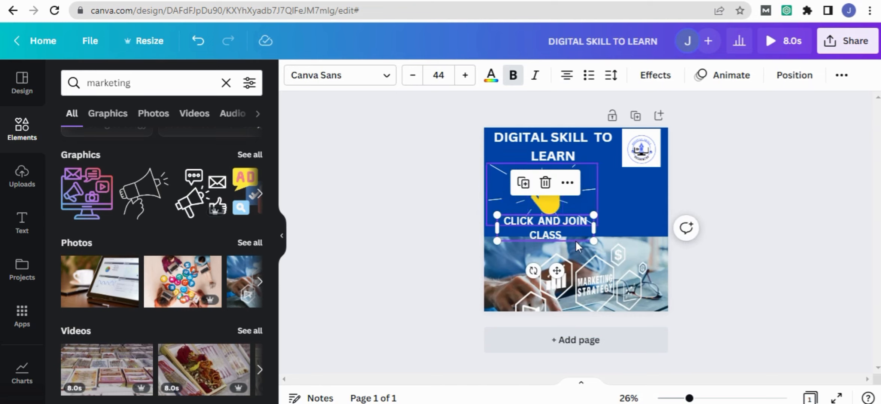
click(602, 186)
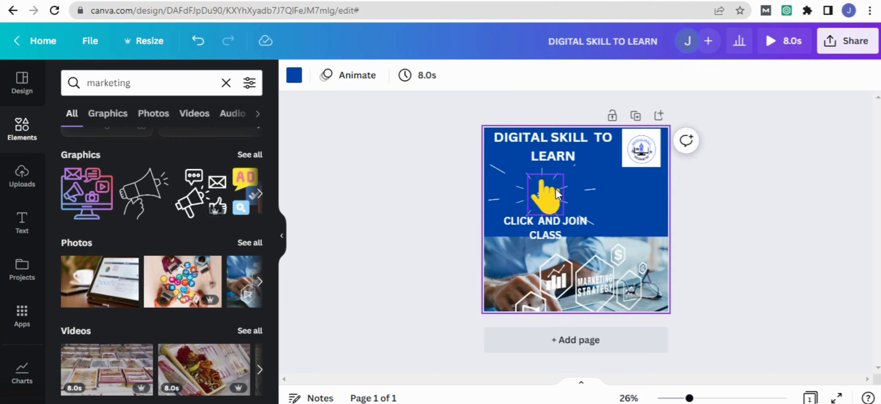
click(584, 189)
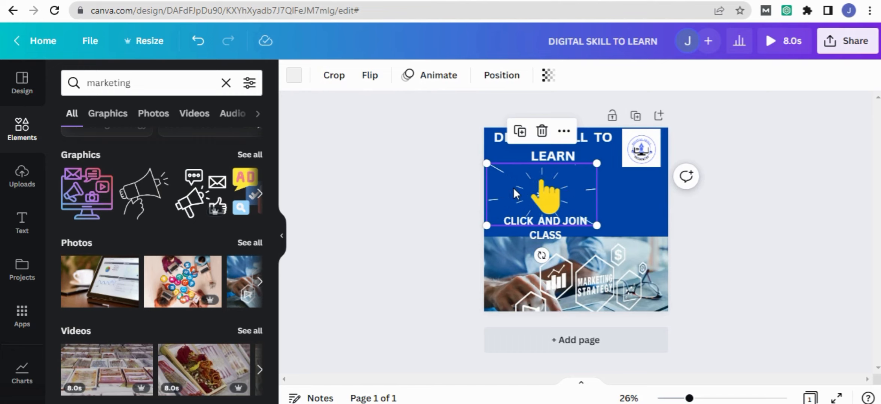
click(505, 78)
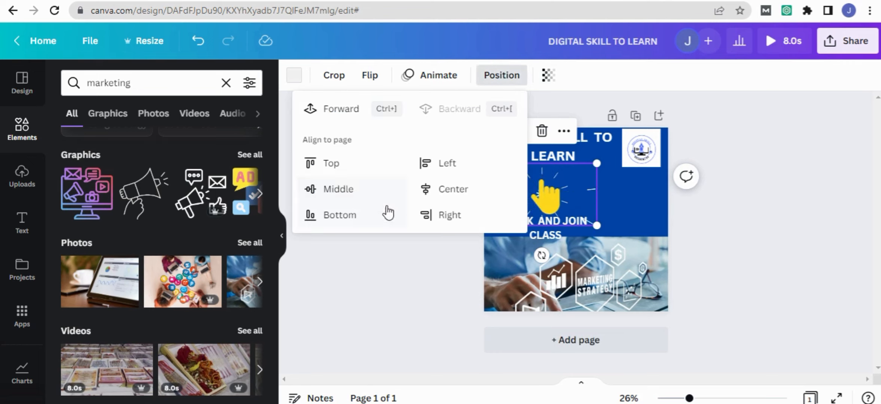
click(427, 273)
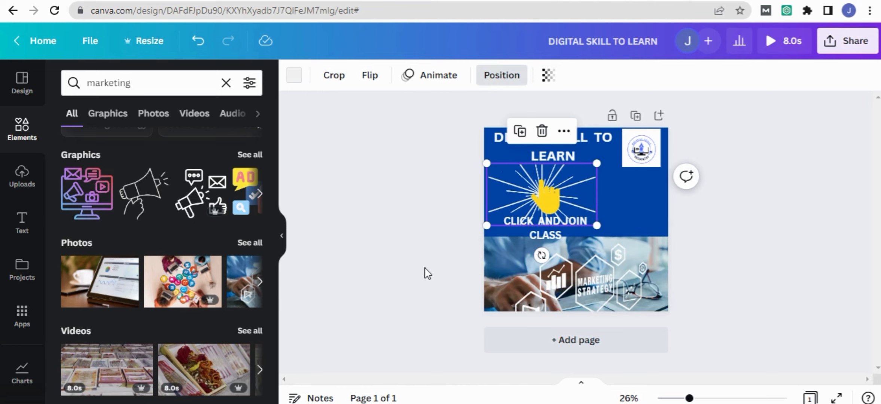
- Send the pointing-hand sticker one layer backward, behind the starburst
click(555, 221)
click(544, 200)
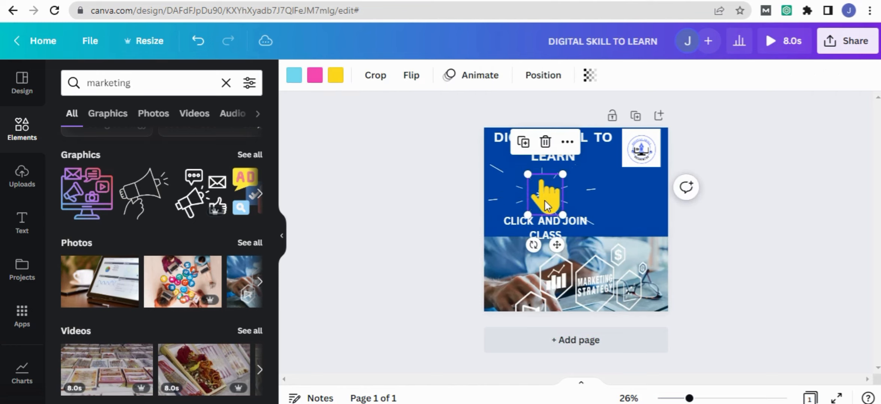
click(545, 77)
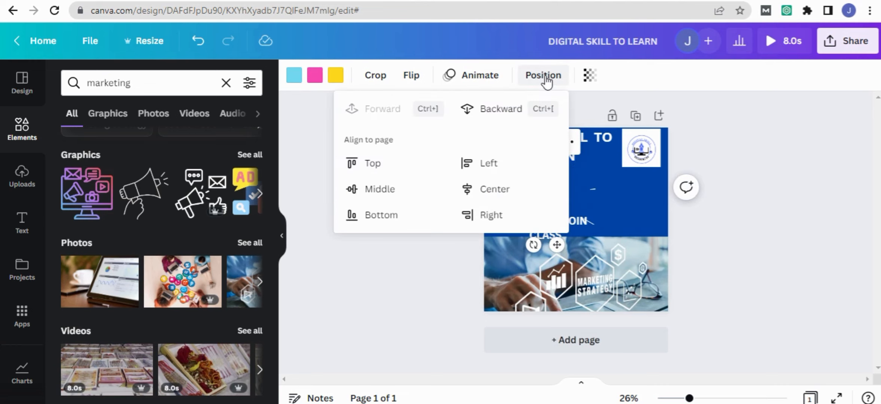
click(502, 109)
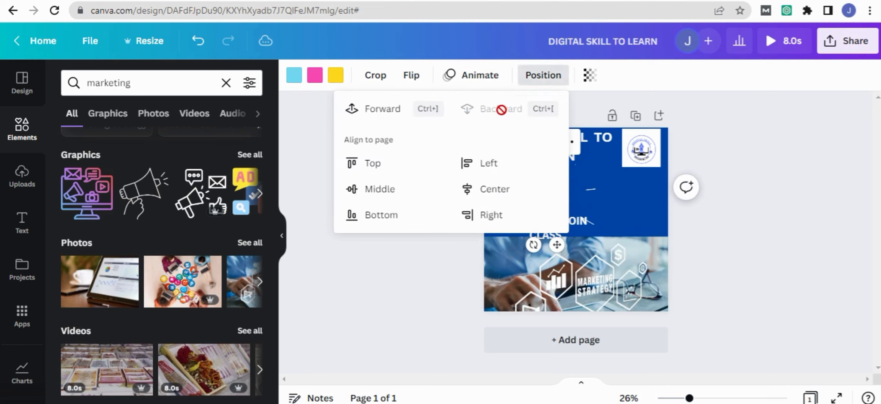
click(607, 170)
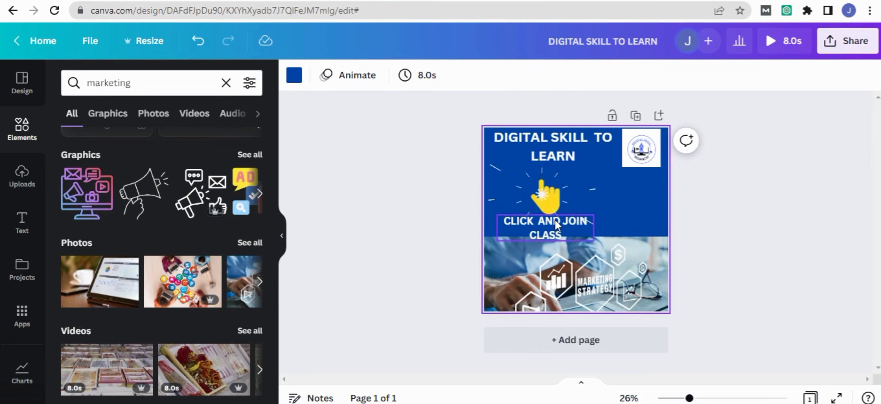
- Apply the Typewriter text animation to the "DIGITAL SKILL TO LEARN" heading
click(545, 141)
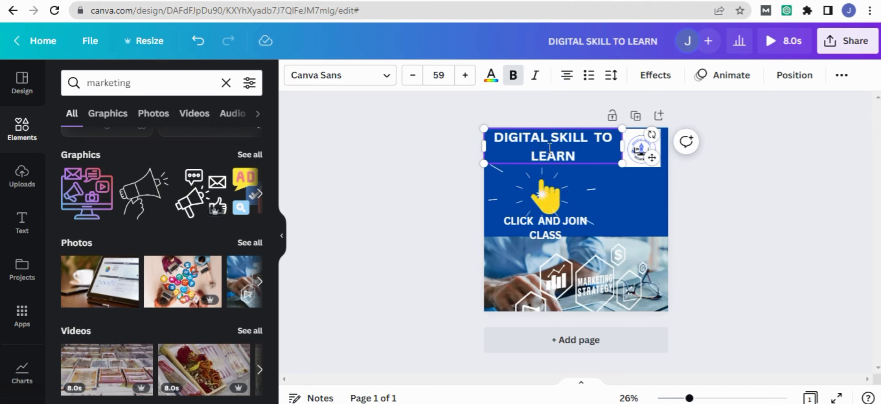
click(722, 79)
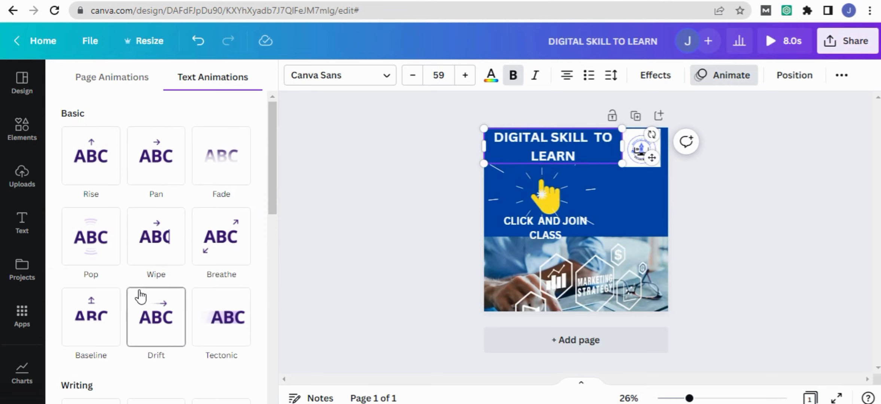
scroll(139, 285, down, 4)
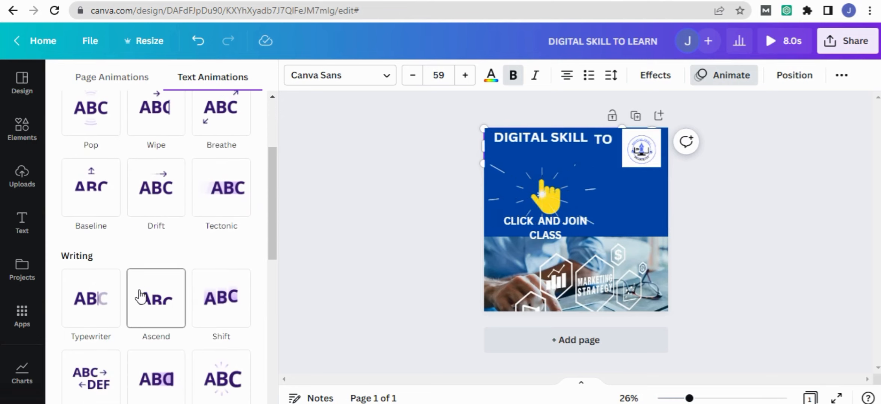
click(92, 308)
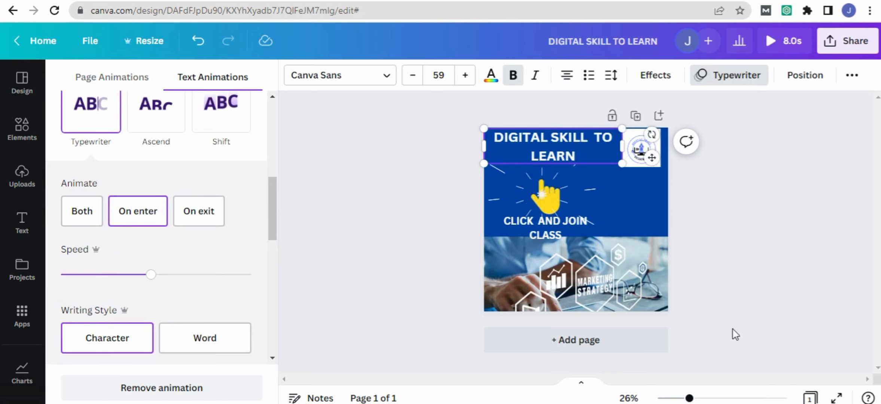
click(726, 398)
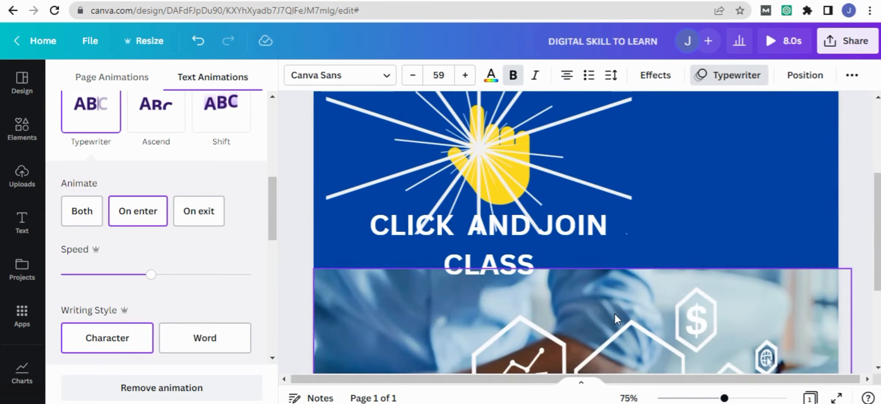
click(704, 399)
click(695, 398)
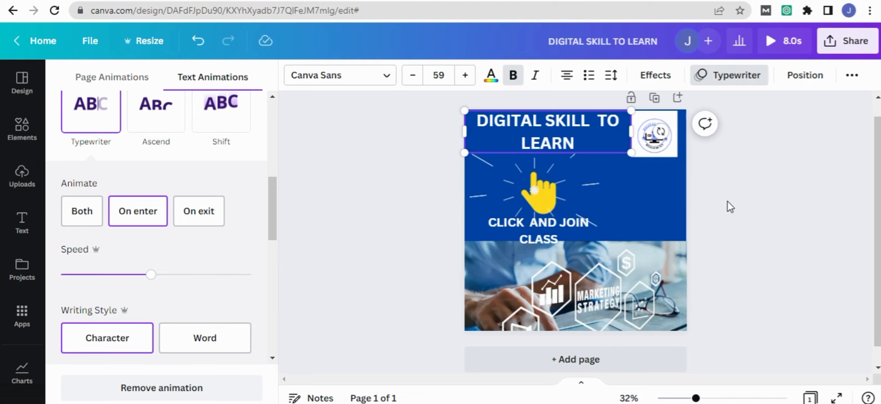
click(834, 46)
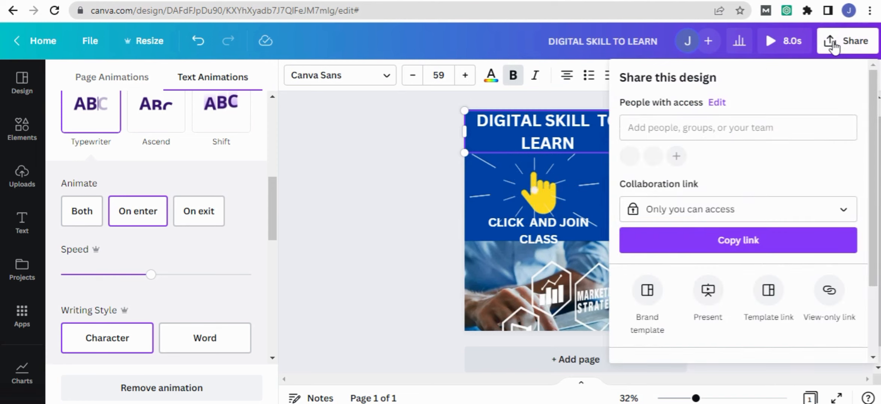
scroll(774, 245, down, 2)
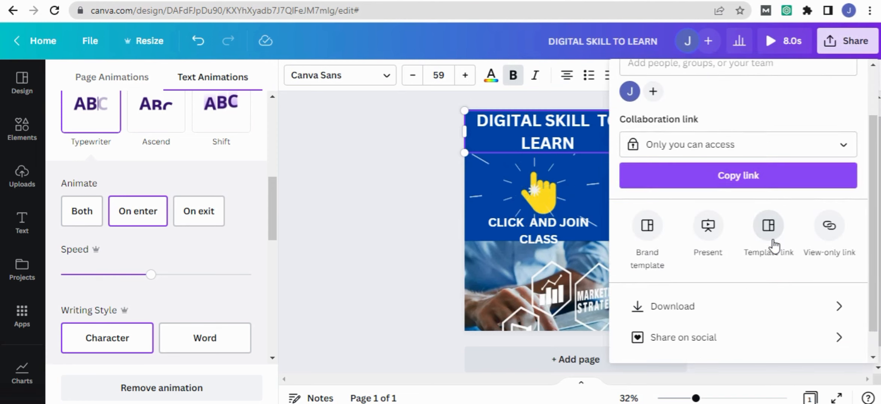
click(703, 311)
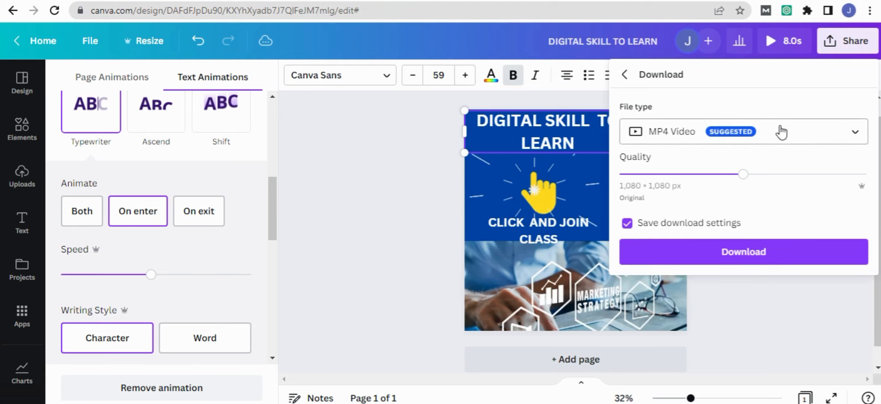
click(800, 140)
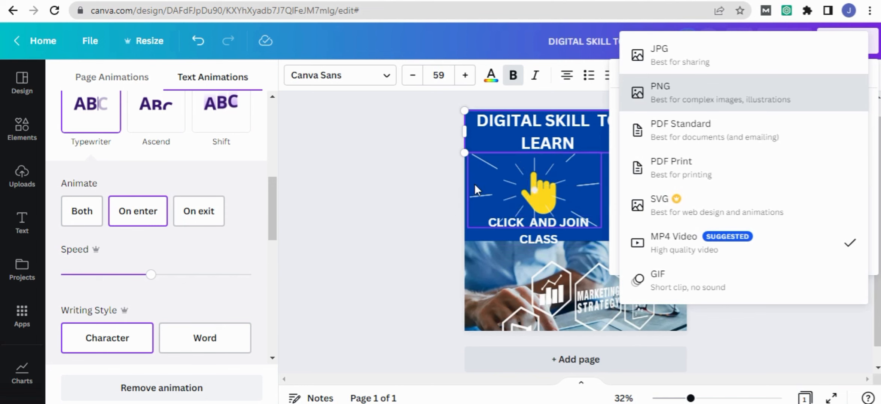
click(408, 202)
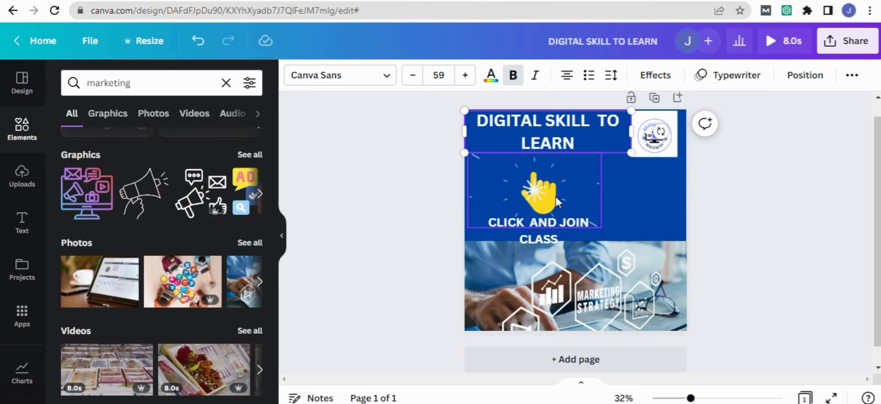
- Download the design as an MP4 video at 1,080 × 1,080 px
click(853, 76)
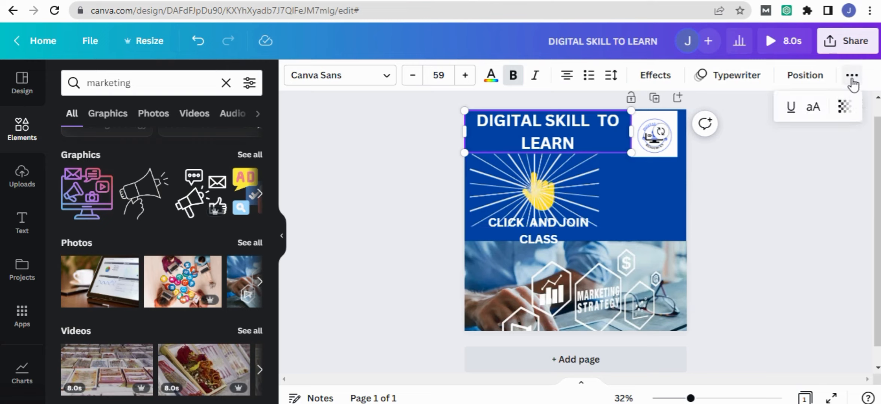
click(842, 42)
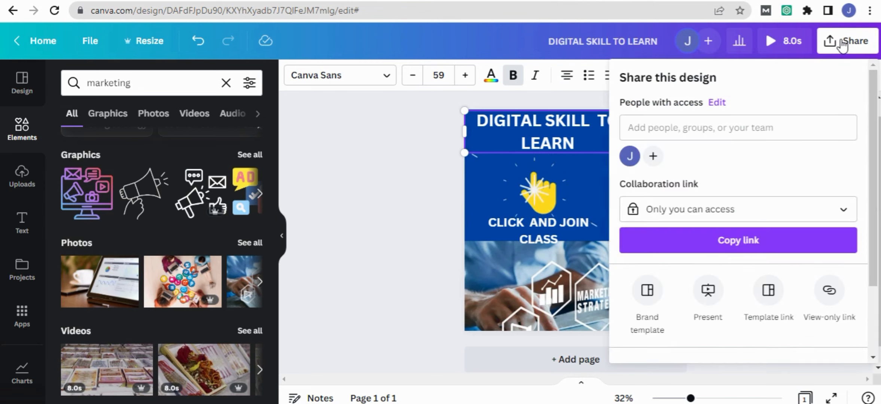
scroll(740, 191, down, 3)
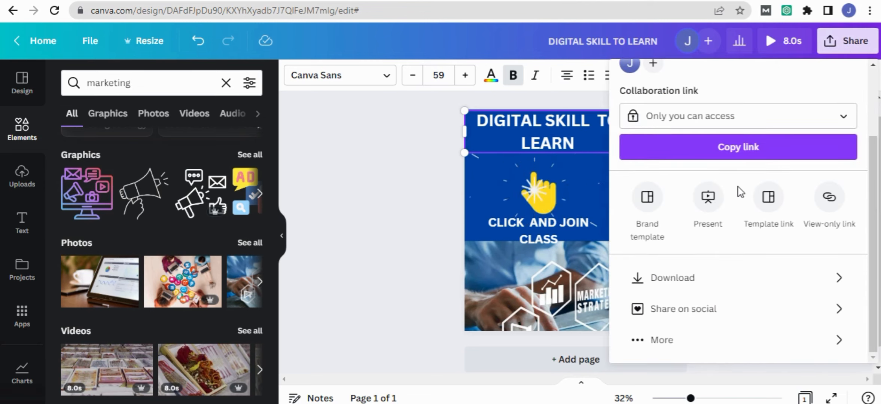
click(680, 278)
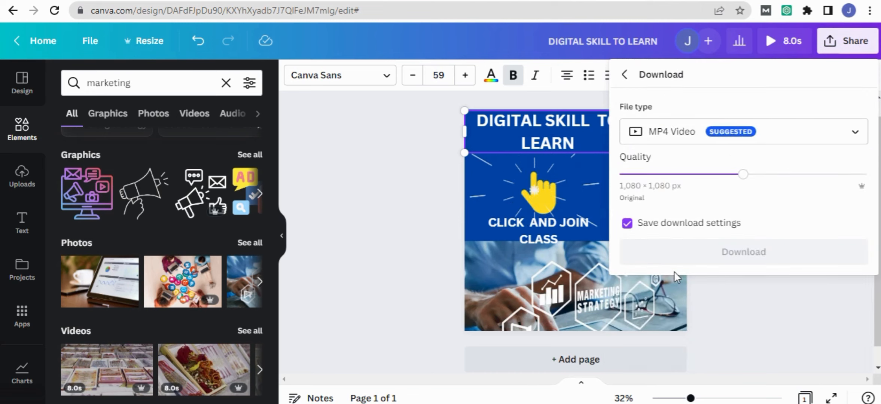
click(730, 254)
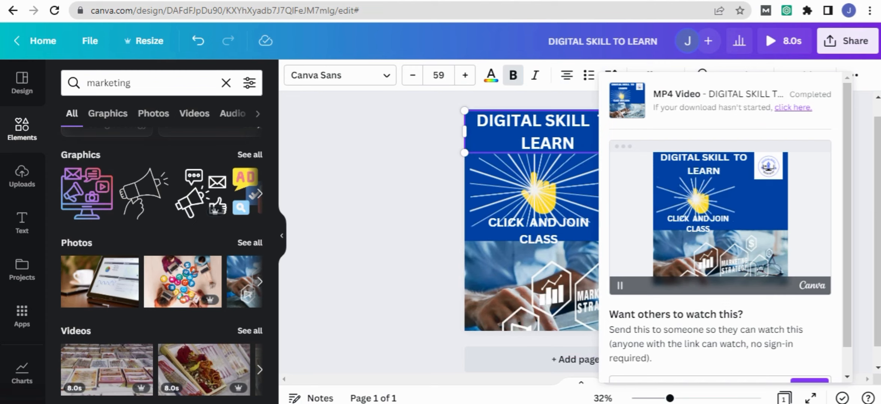
- Open the downloaded DIGITAL SKILL TO LEARN video from the Downloads folder with VLC media player
click(132, 403)
click(167, 389)
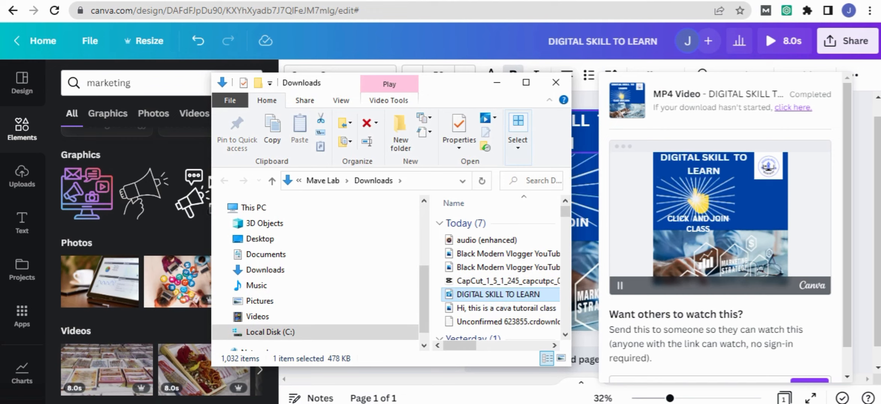
right_click(487, 295)
mouse_move(588, 343)
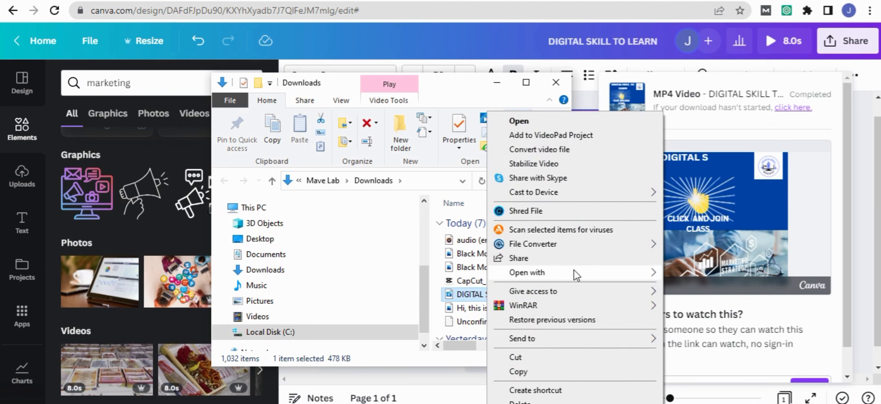
mouse_move(633, 277)
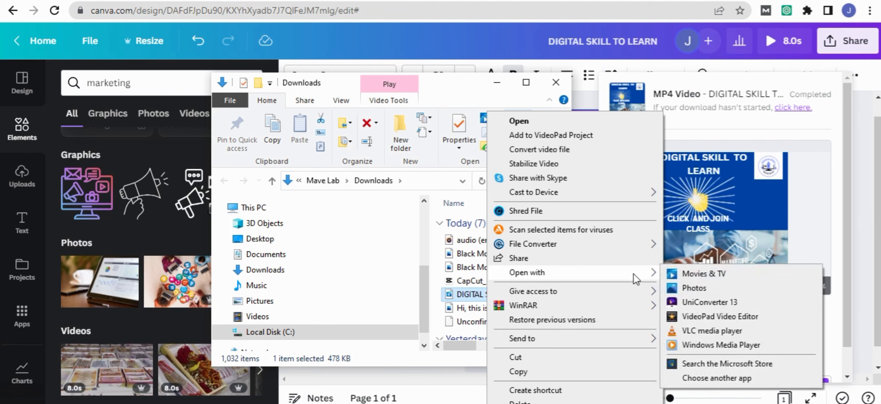
click(694, 331)
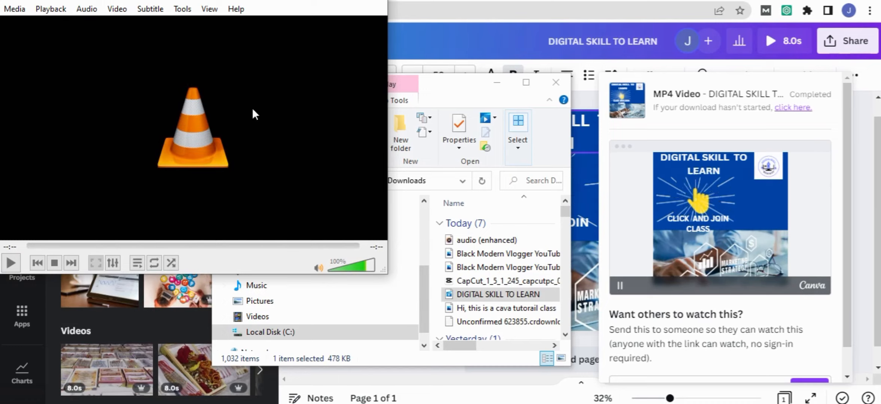
- Play the exported video in a maximized VLC window, and switch back to the design in Canva
click(339, 0)
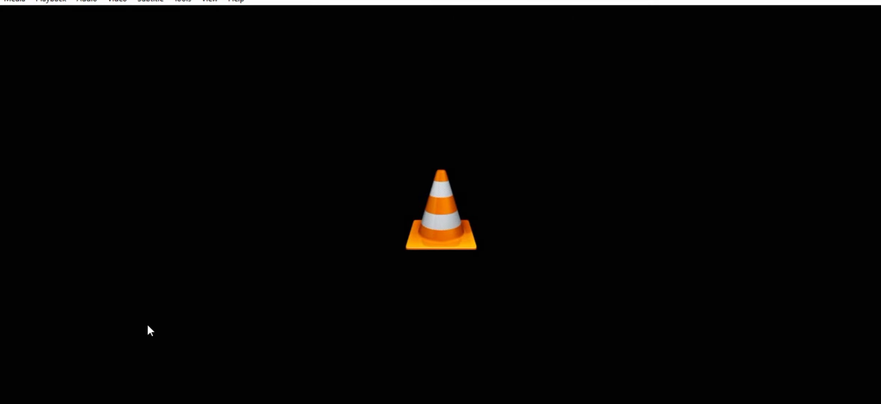
key(space)
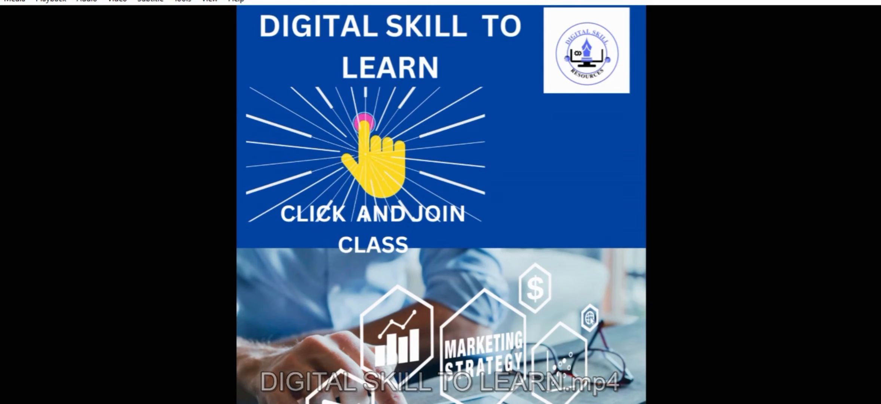
key(alt+Tab)
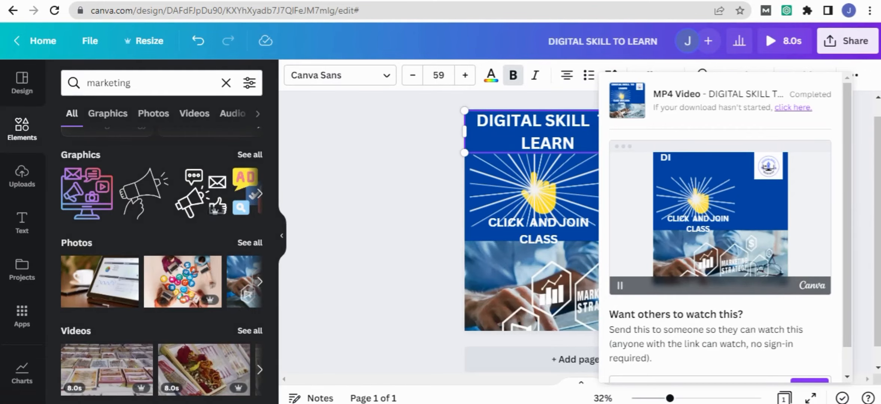